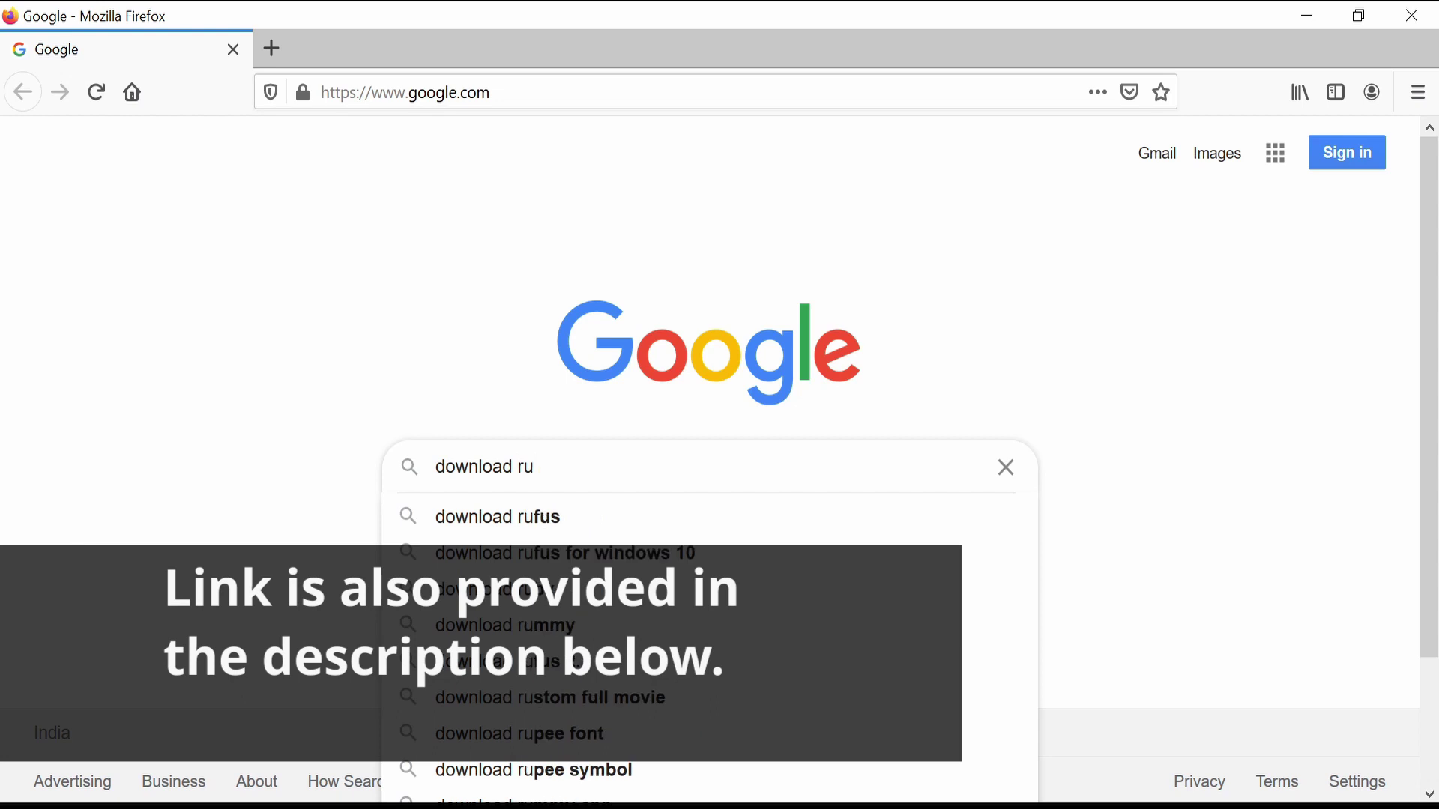
# Search for Rufus and save rufus-3.10.exe from the Download section of rufus.ie
pyautogui.write('fus')
pyautogui.press('Return')
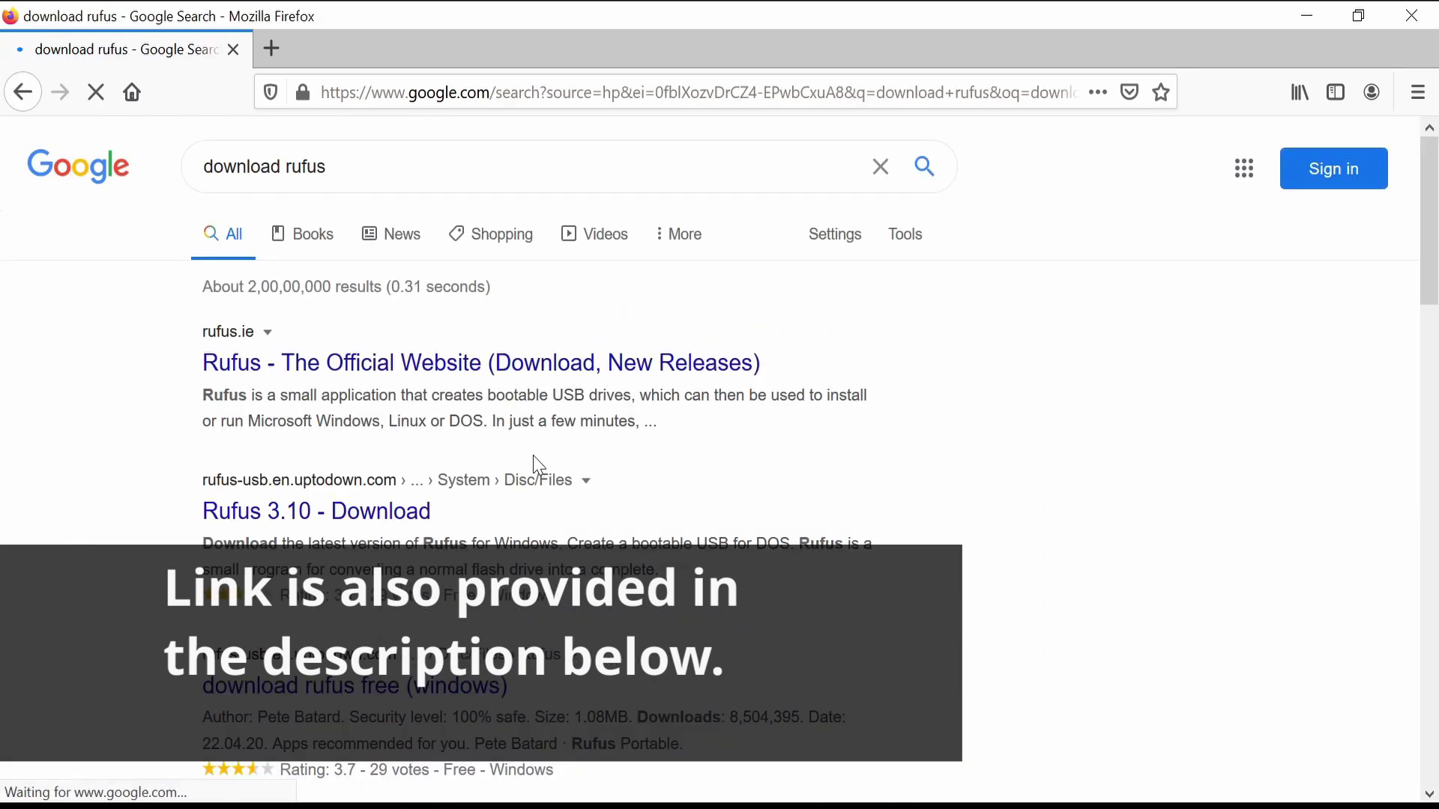
pyautogui.click(377, 379)
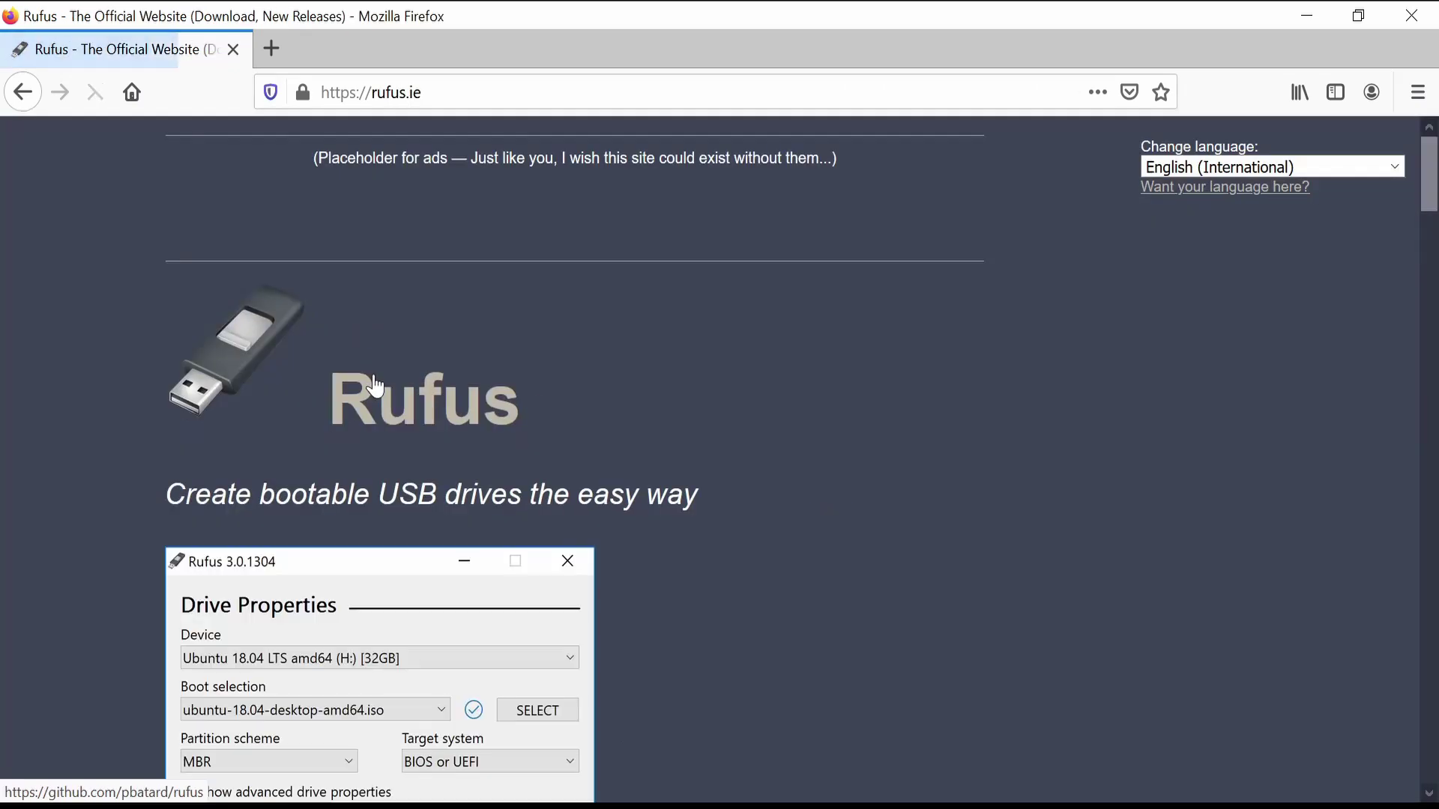
pyautogui.scroll(-15, 376, 387)
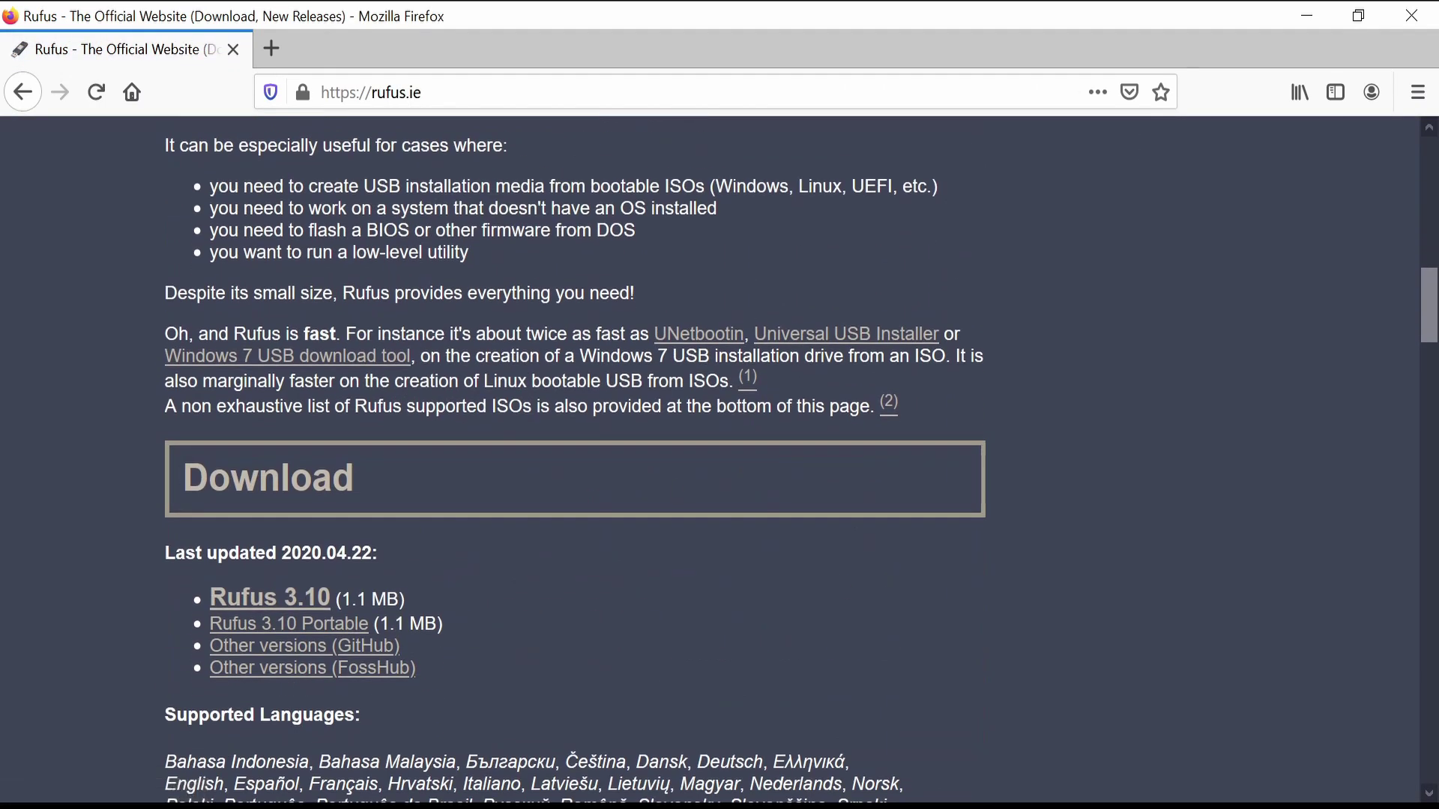
pyautogui.click(327, 600)
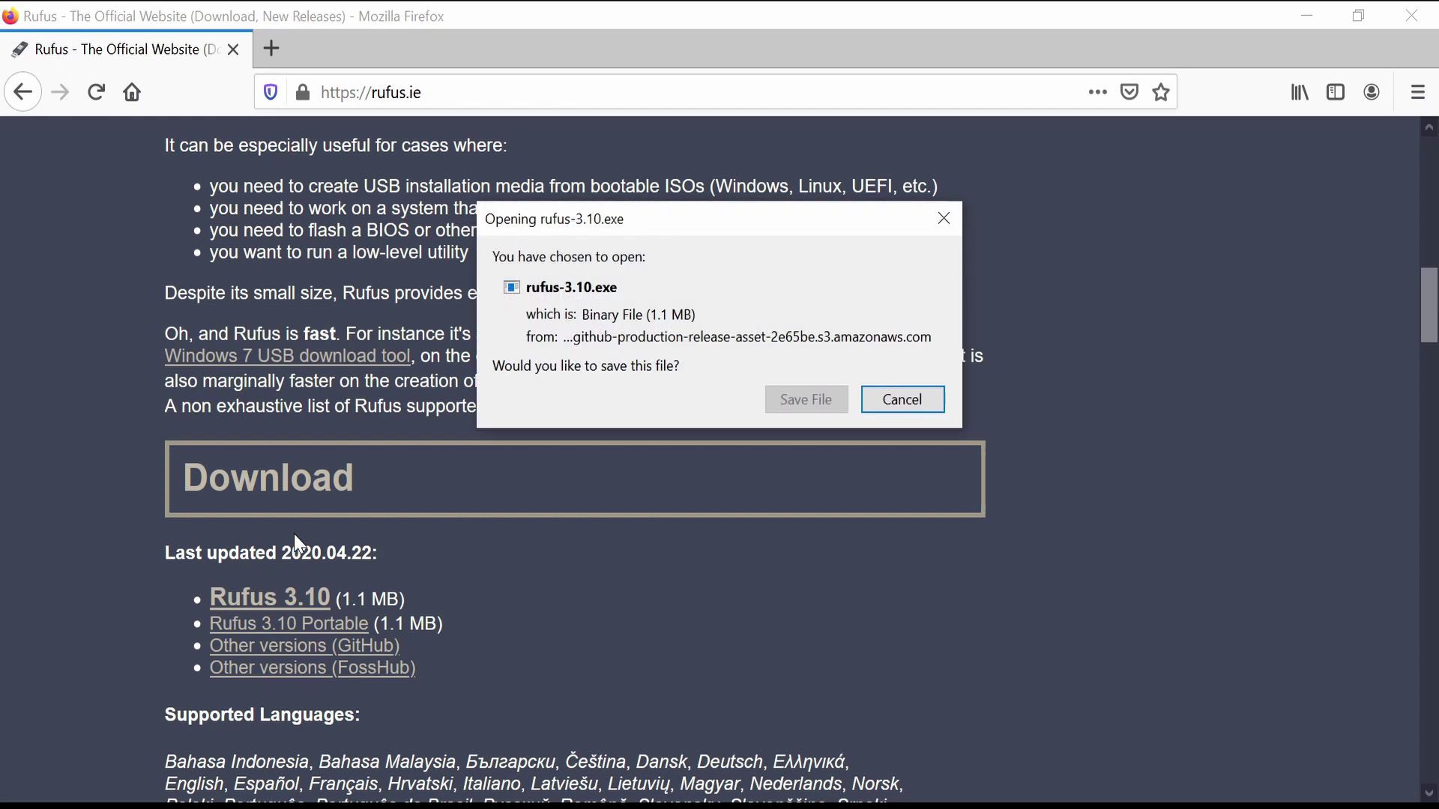
pyautogui.click(817, 405)
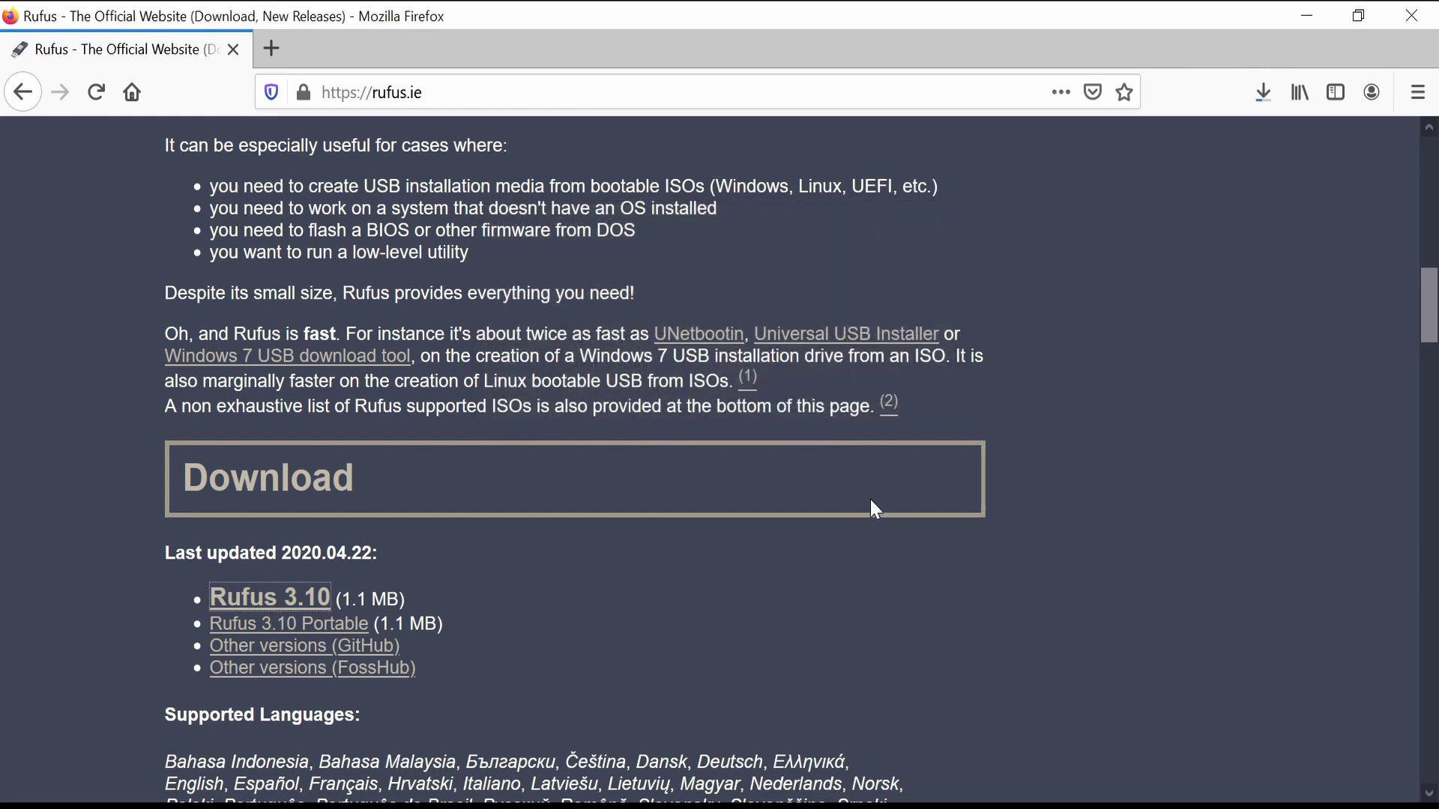
pyautogui.click(1268, 108)
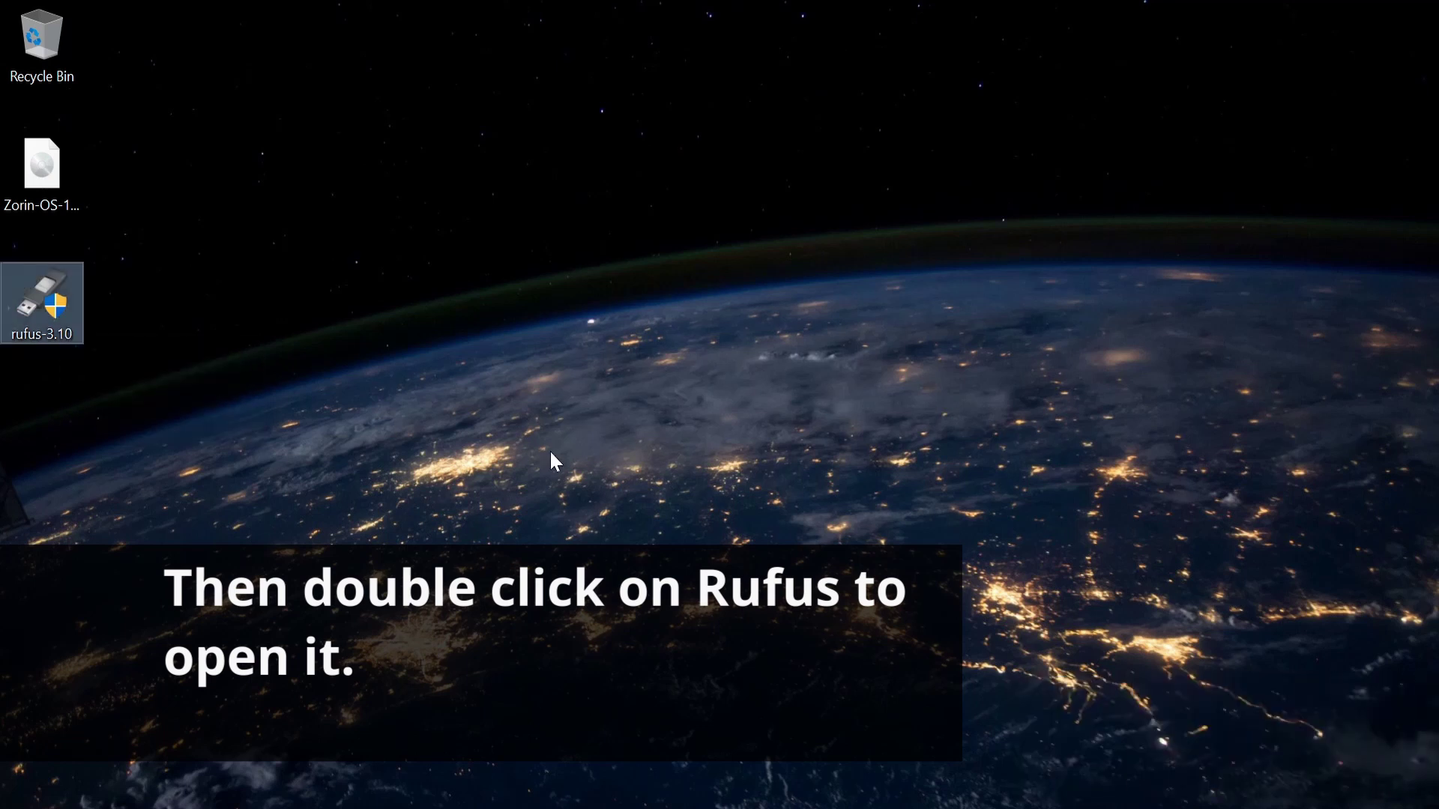
# Run the rufus-3.10 program from the desktop
pyautogui.press('Return')
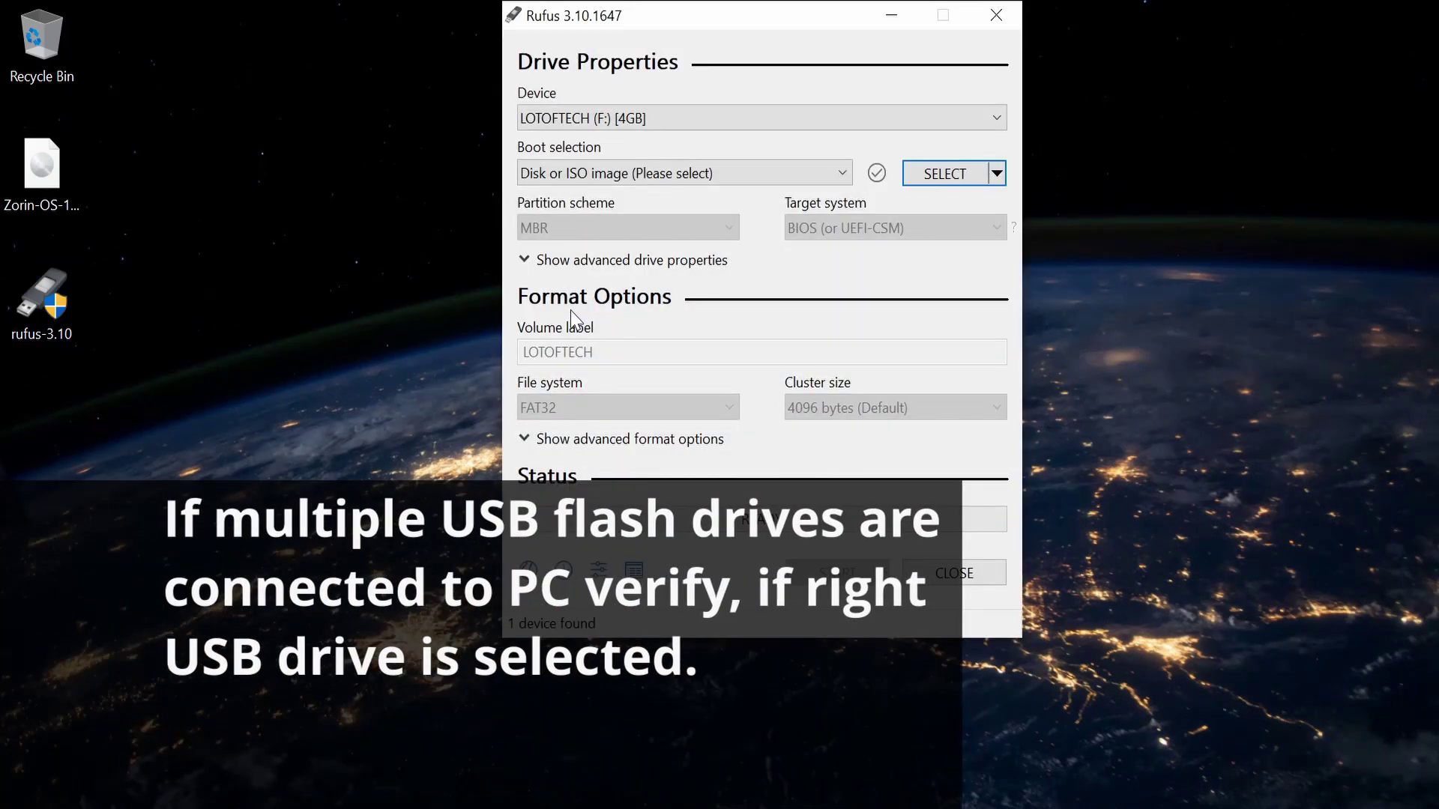
# Load Zorin-OS-15.2-Core-64-bit.iso from the Desktop folder as Rufus's boot selection
pyautogui.moveTo(709, 17); pyautogui.dragTo(708, 65)
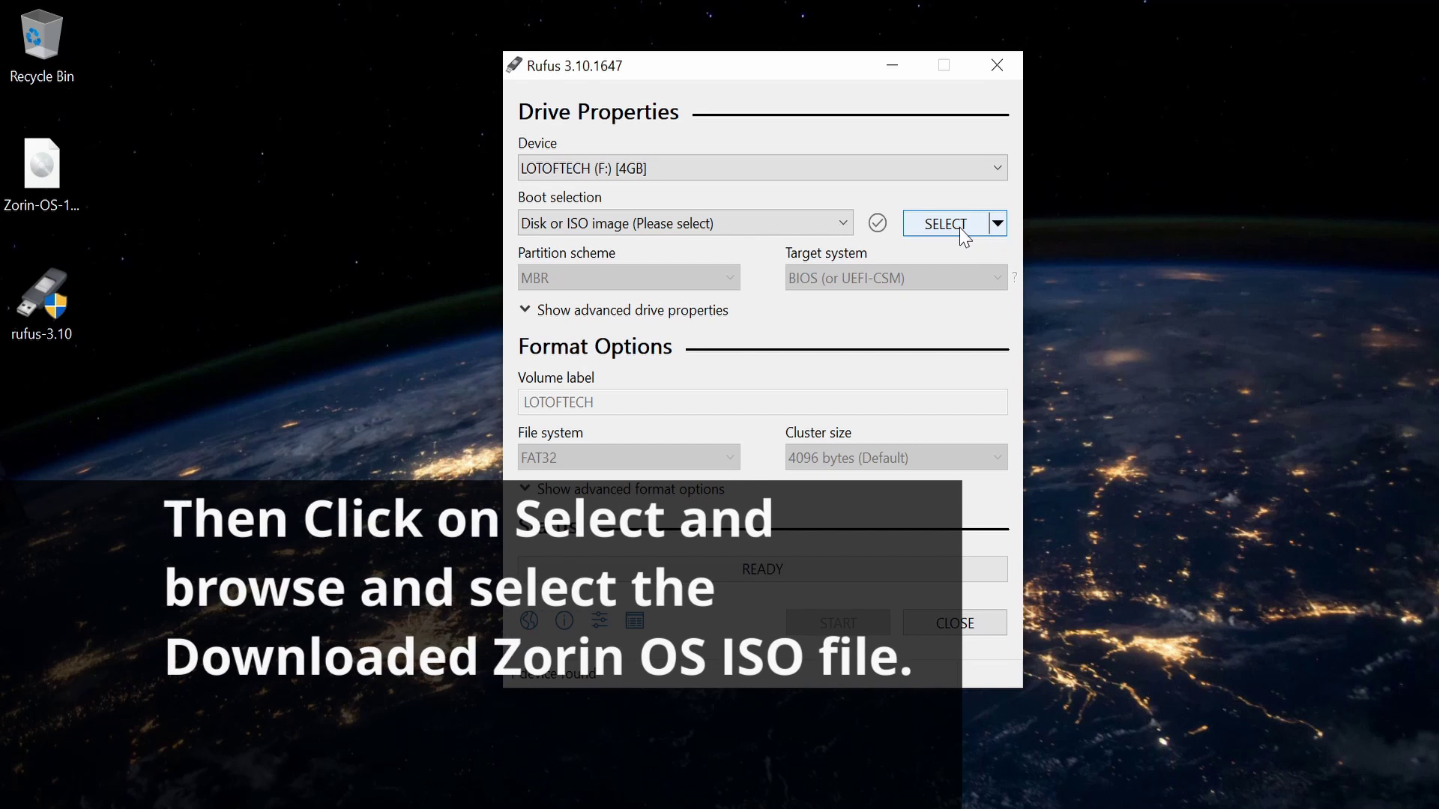
pyautogui.click(962, 232)
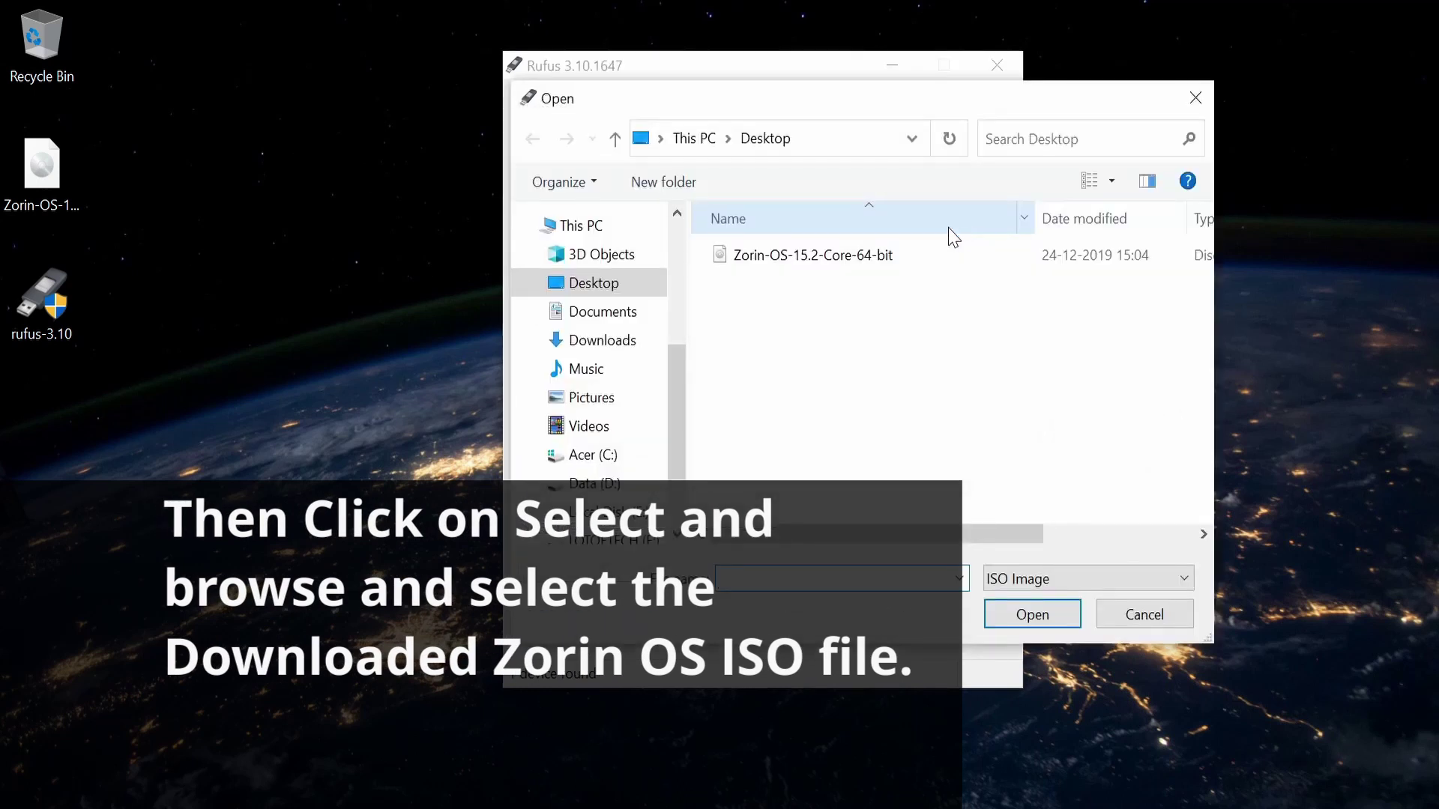
pyautogui.click(885, 258)
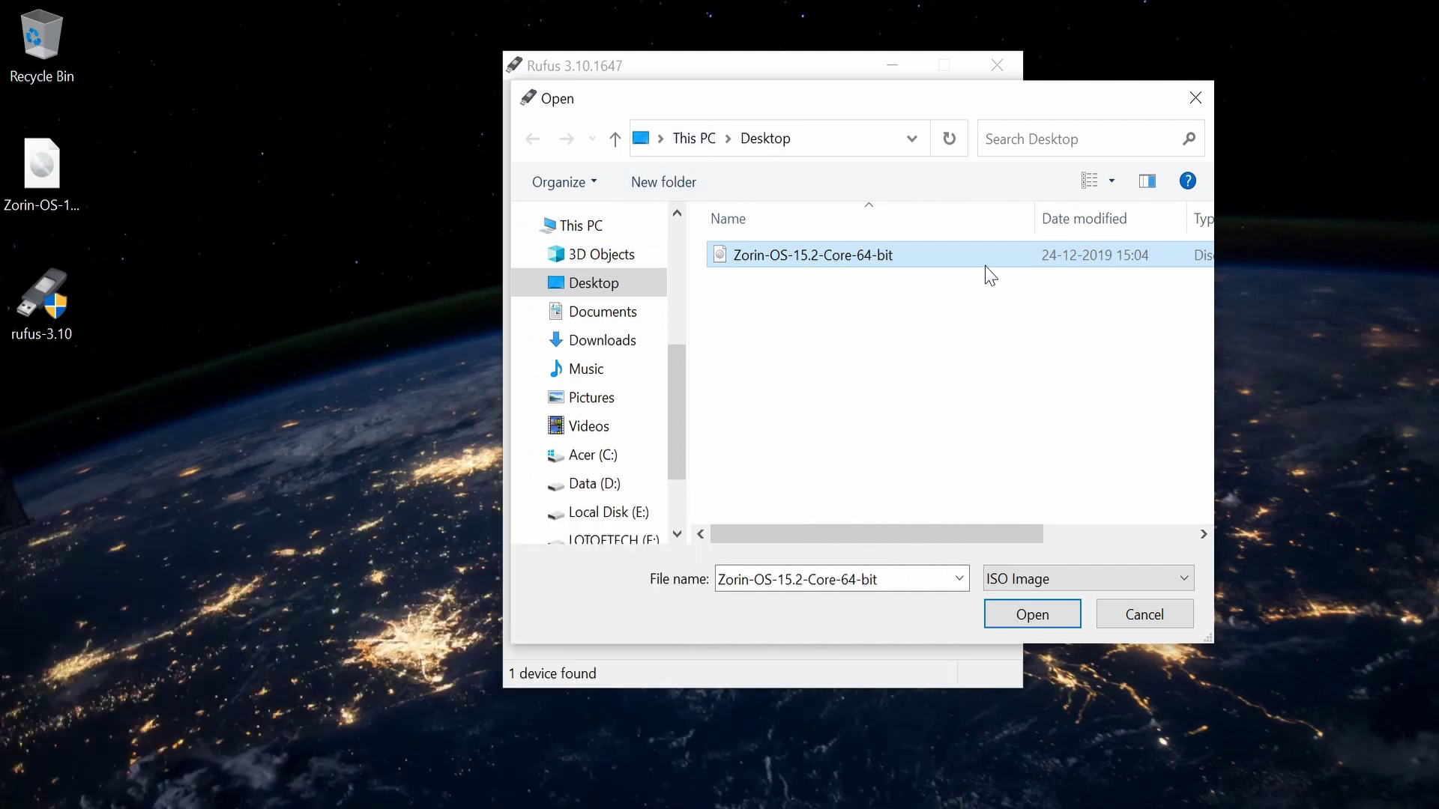
pyautogui.click(1033, 615)
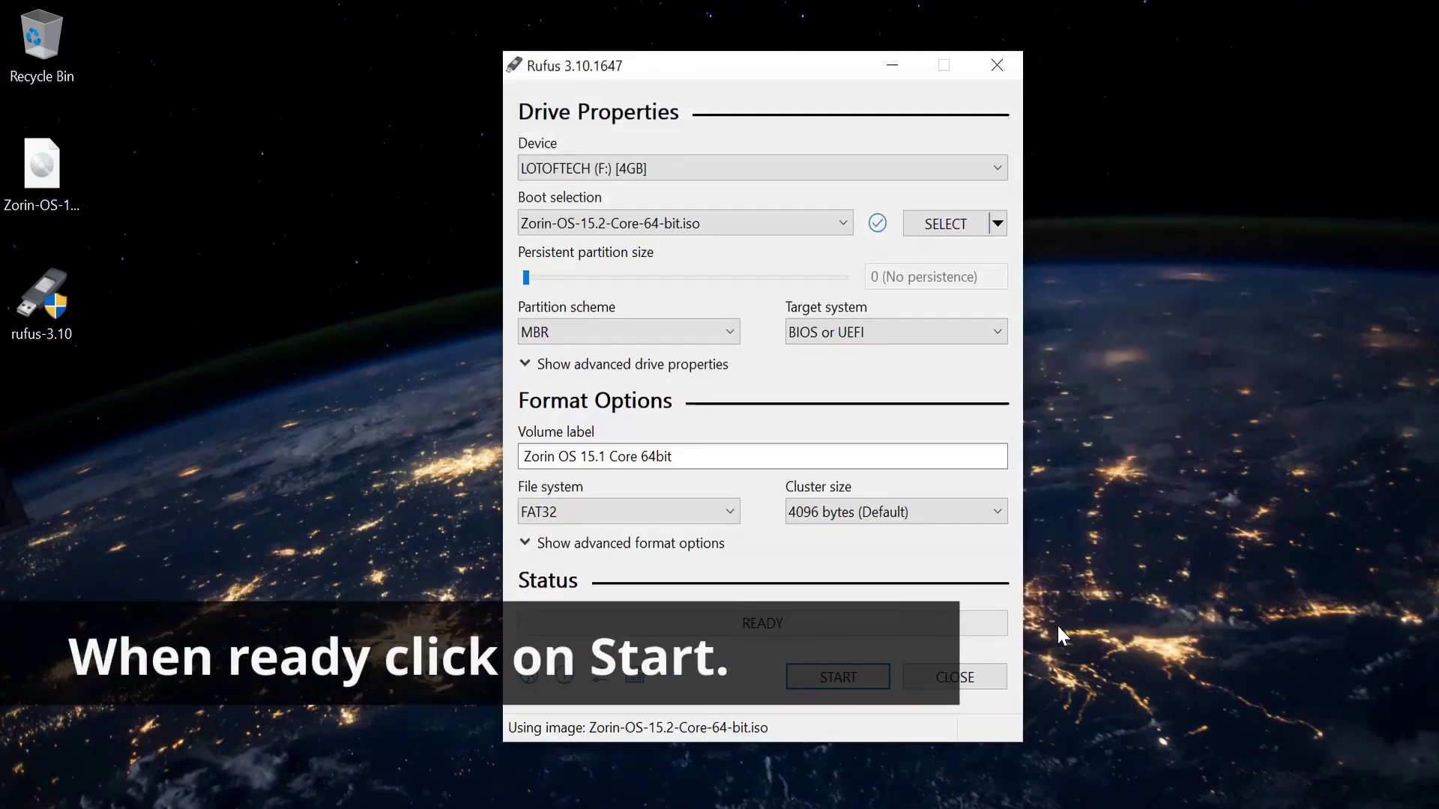
# Write the ISO to the USB drive in ISO Image mode, allowing the Syslinux download and data erasure
pyautogui.click(844, 688)
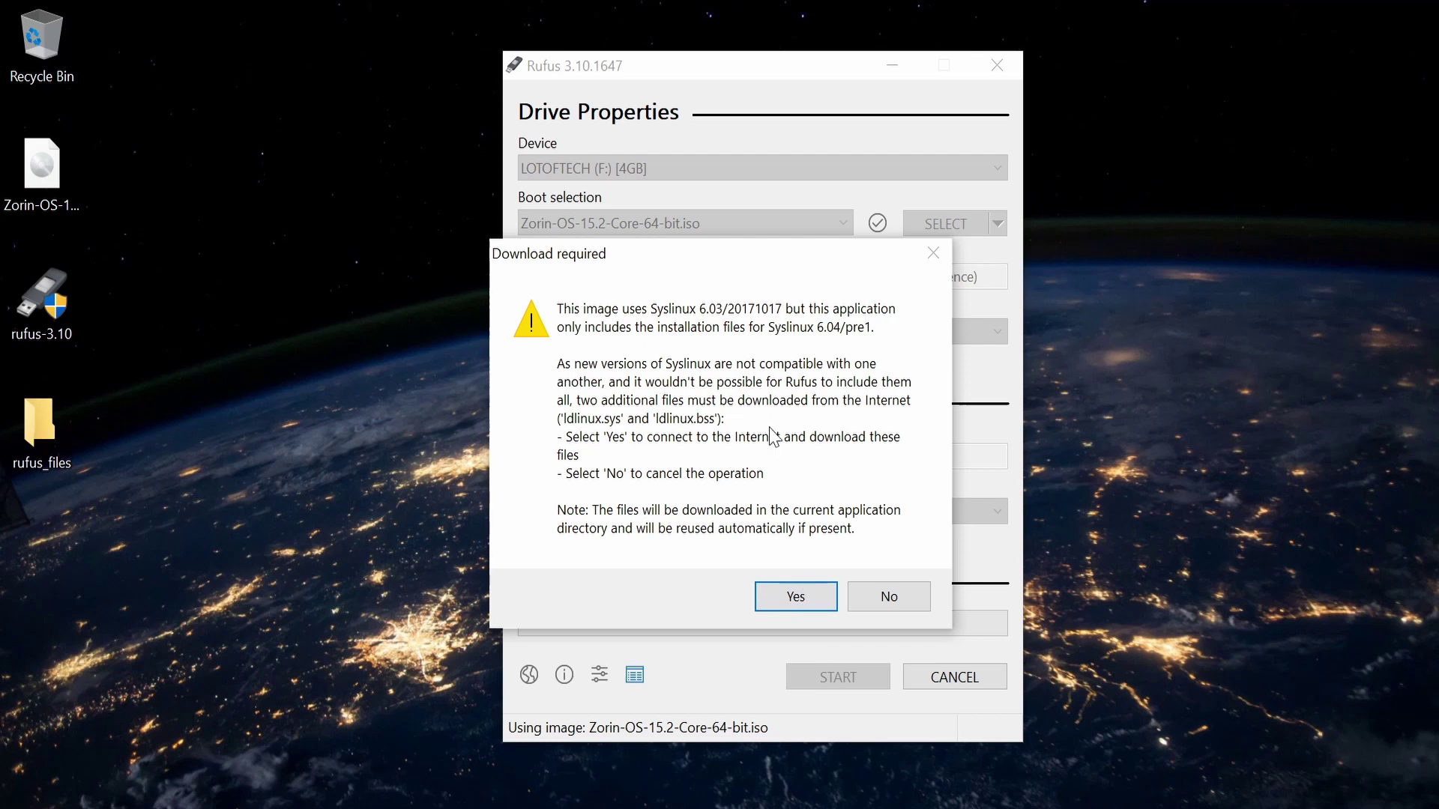
pyautogui.click(807, 593)
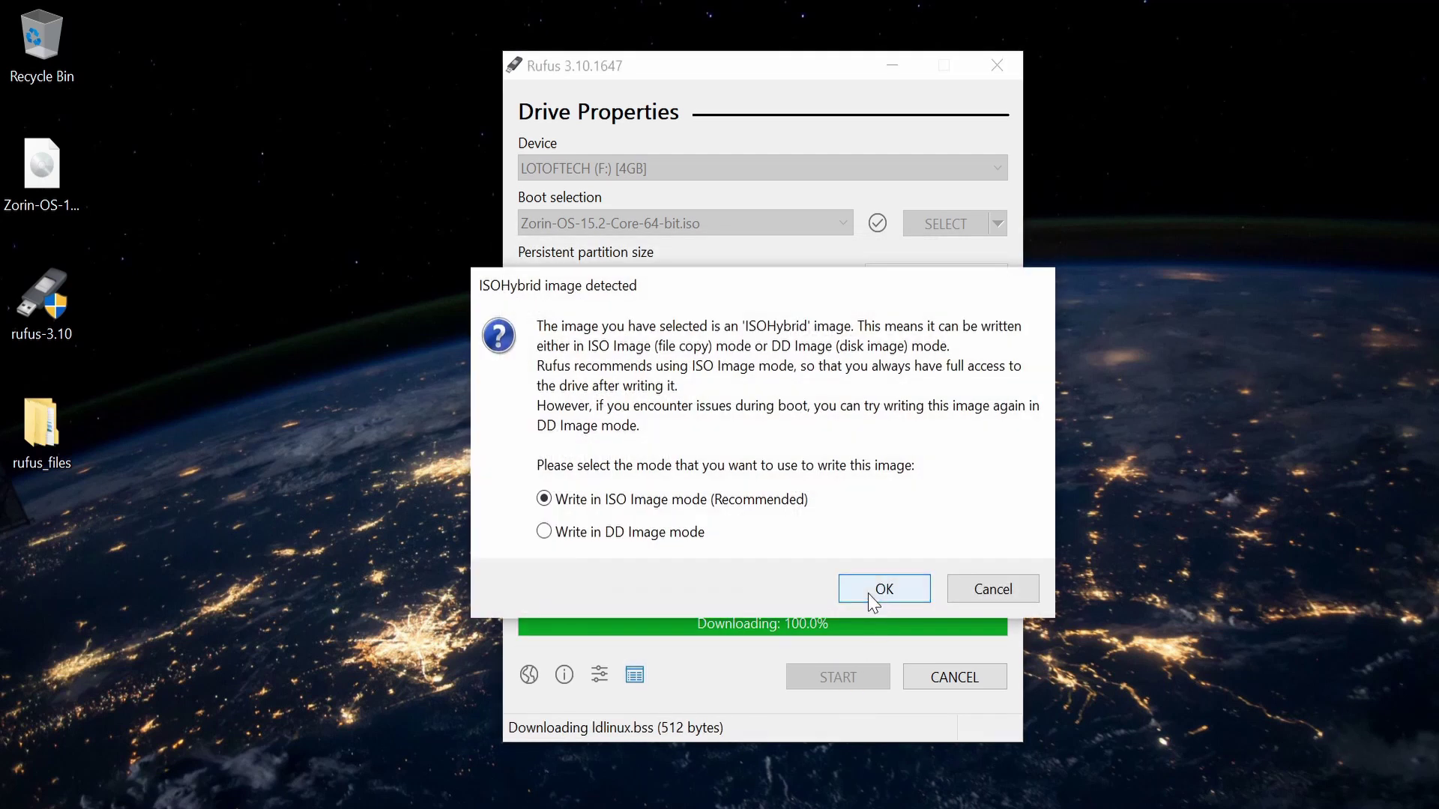
pyautogui.click(872, 597)
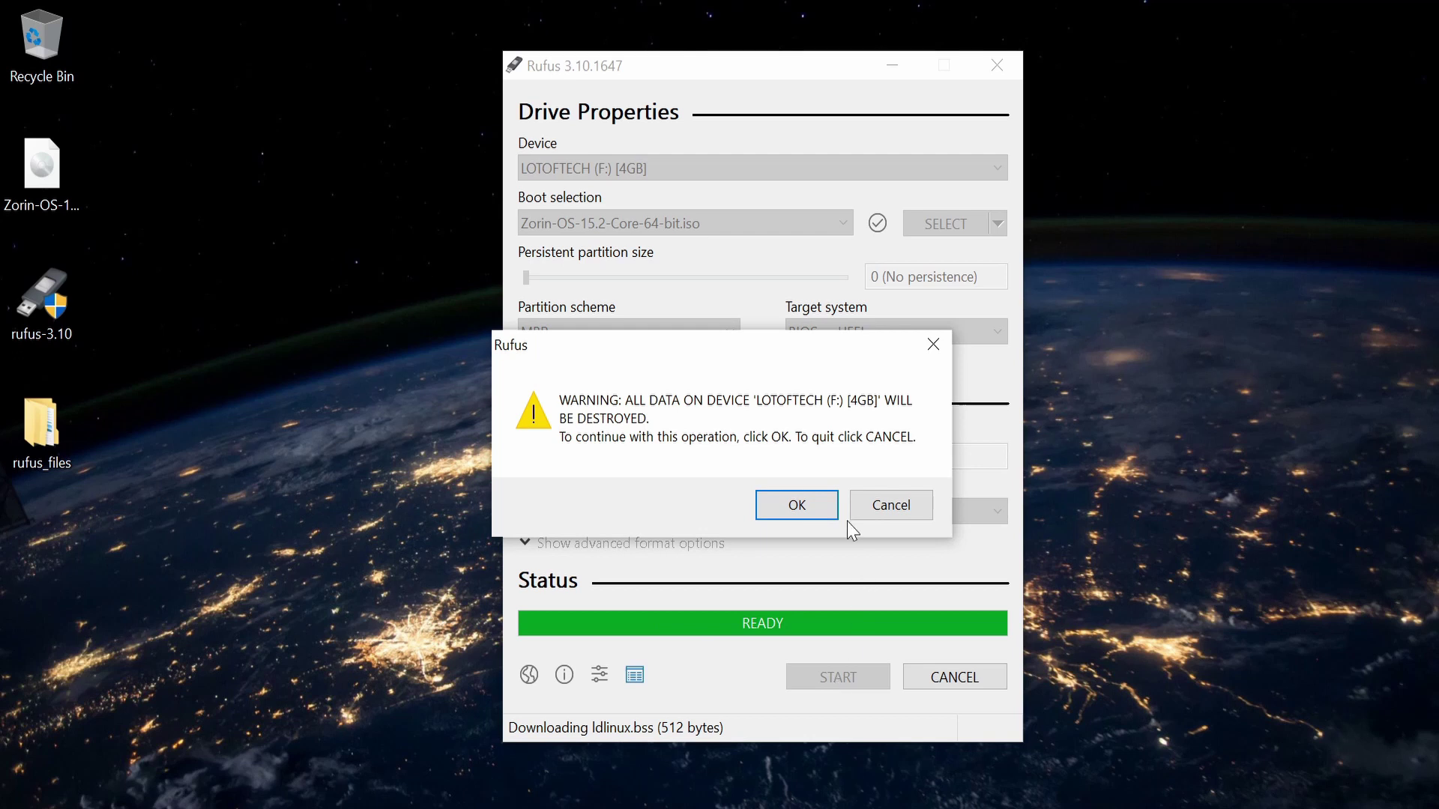
pyautogui.click(790, 506)
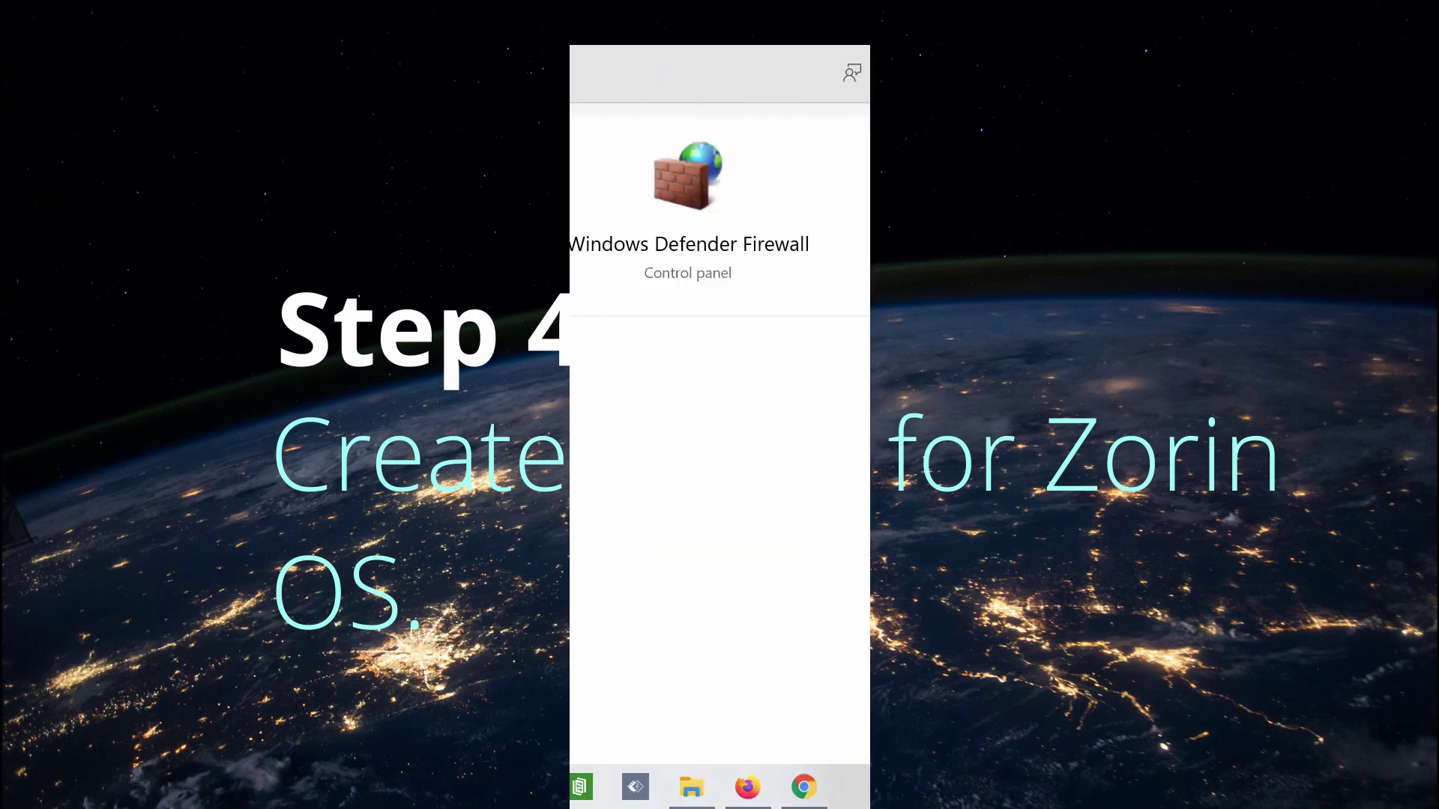
# Shrink Data (D:) by 102400 MB in Disk Management, leaving 100.00 GB unallocated
pyautogui.write('mana')
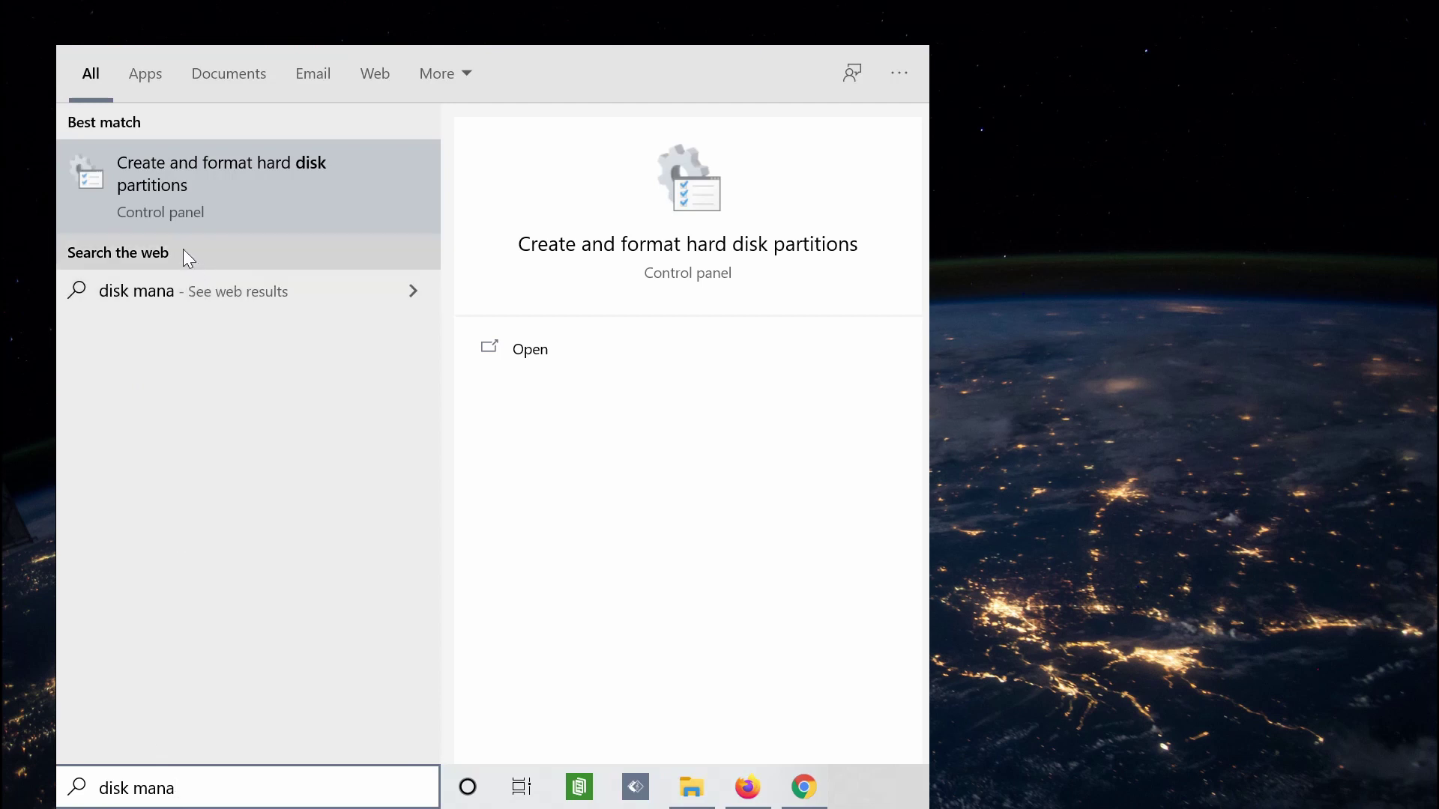
pyautogui.click(173, 204)
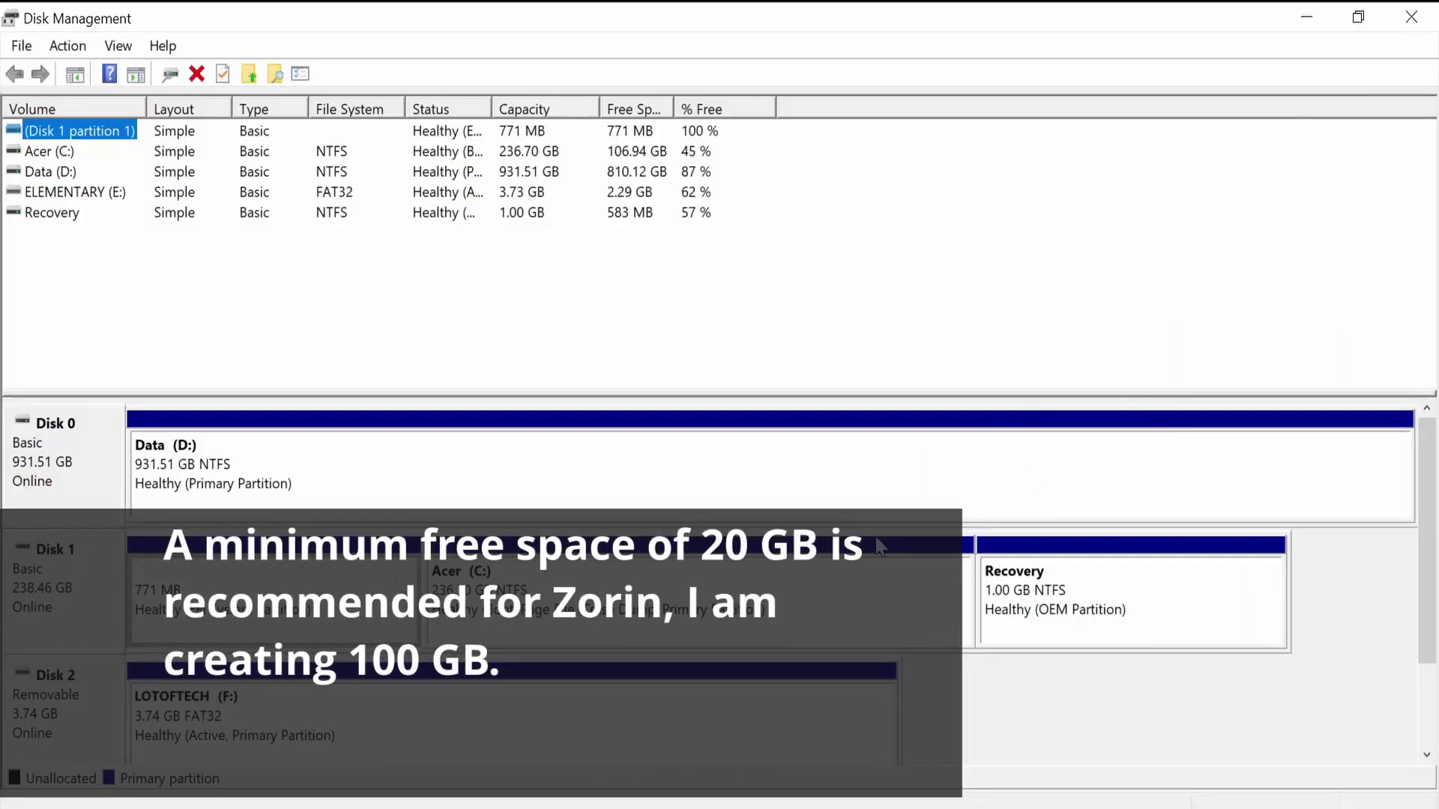
pyautogui.rightClick(841, 464)
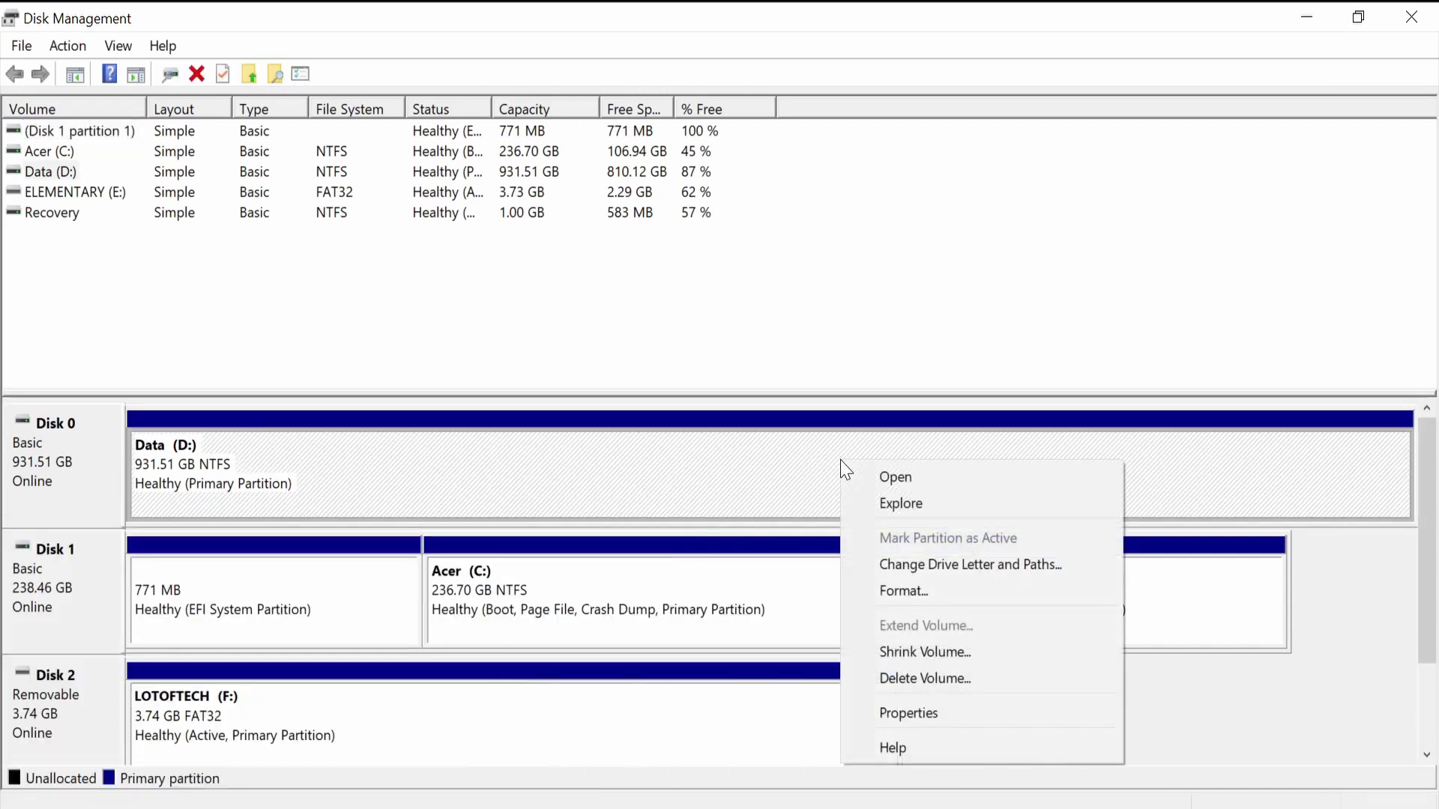
pyautogui.click(883, 649)
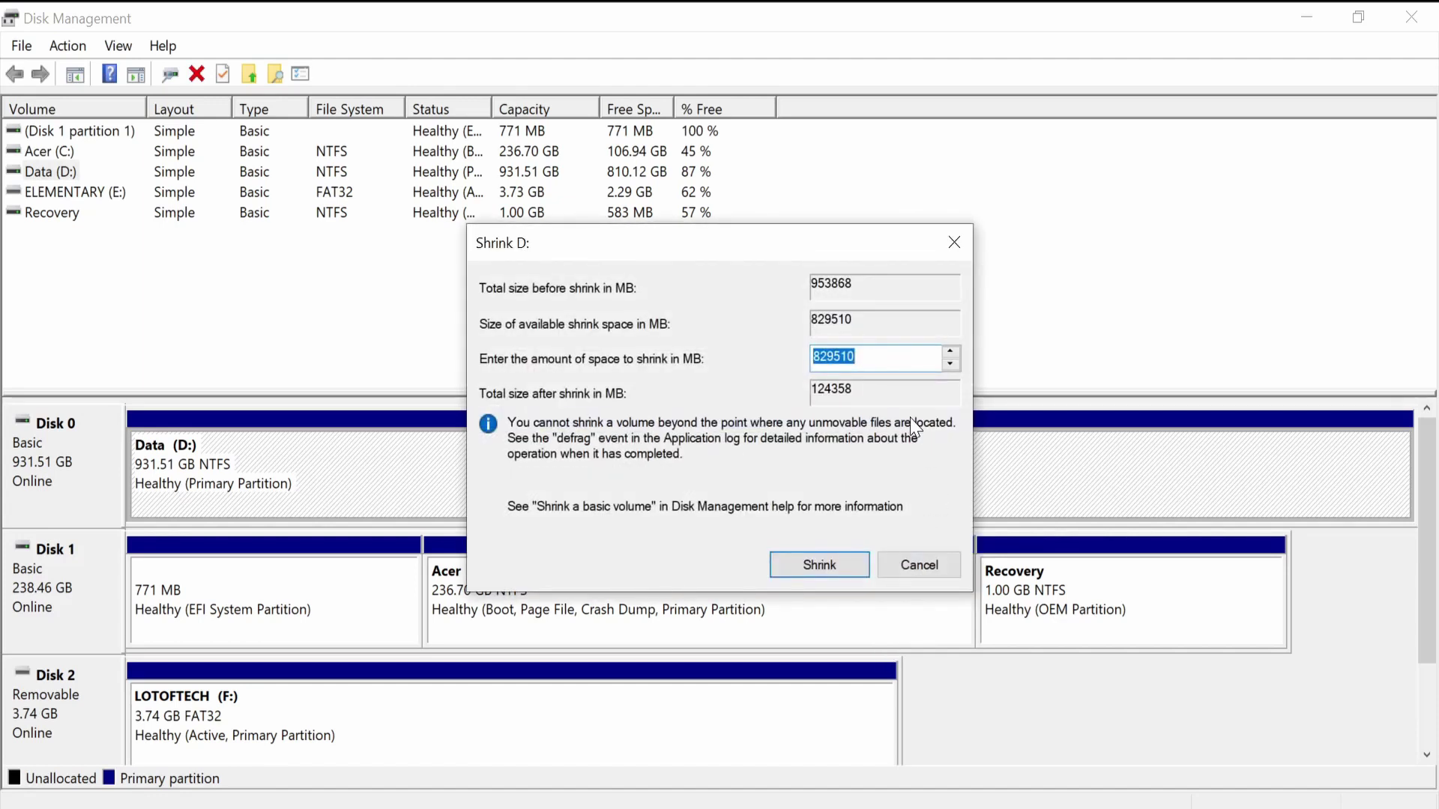
pyautogui.write('1')
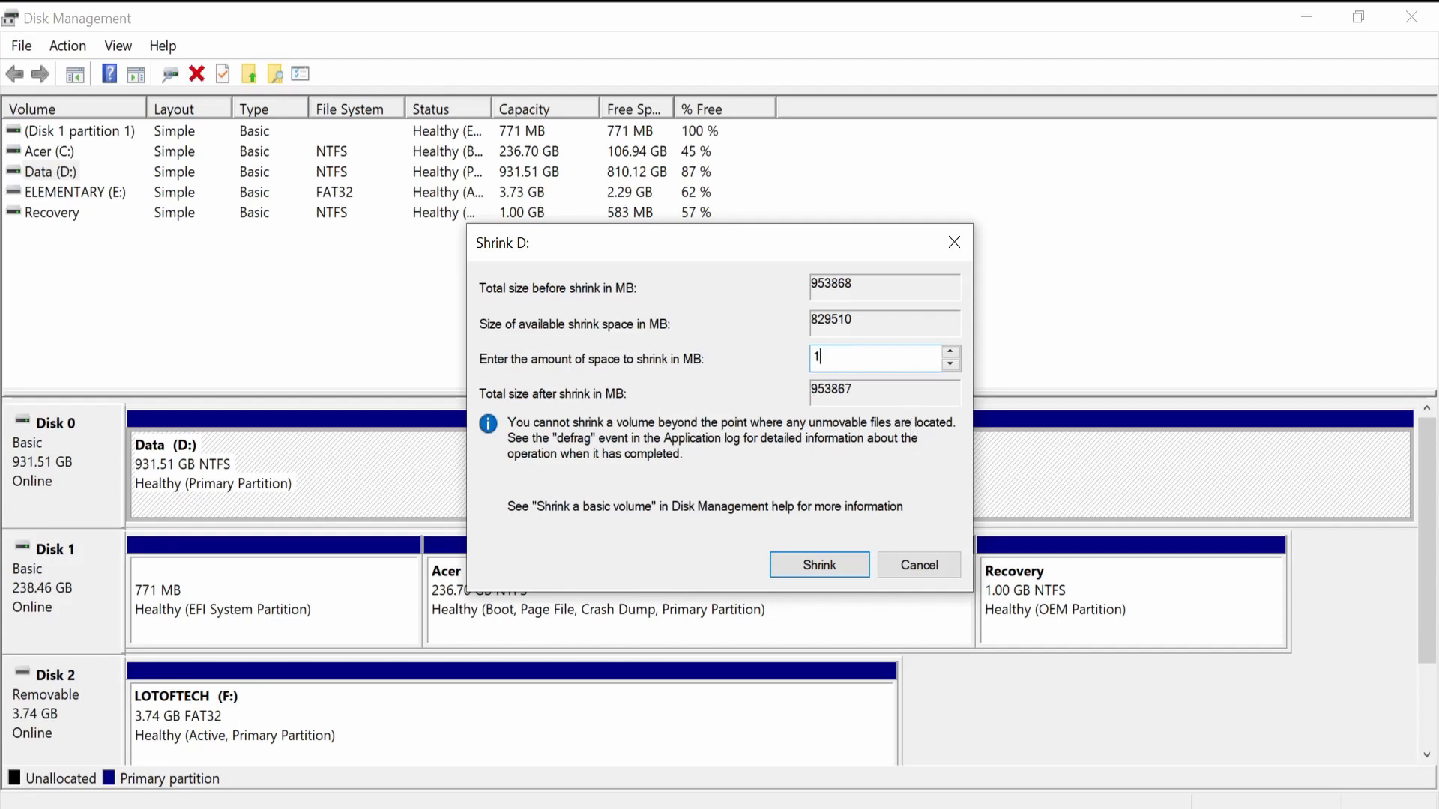
pyautogui.write('02400')
pyautogui.click(847, 571)
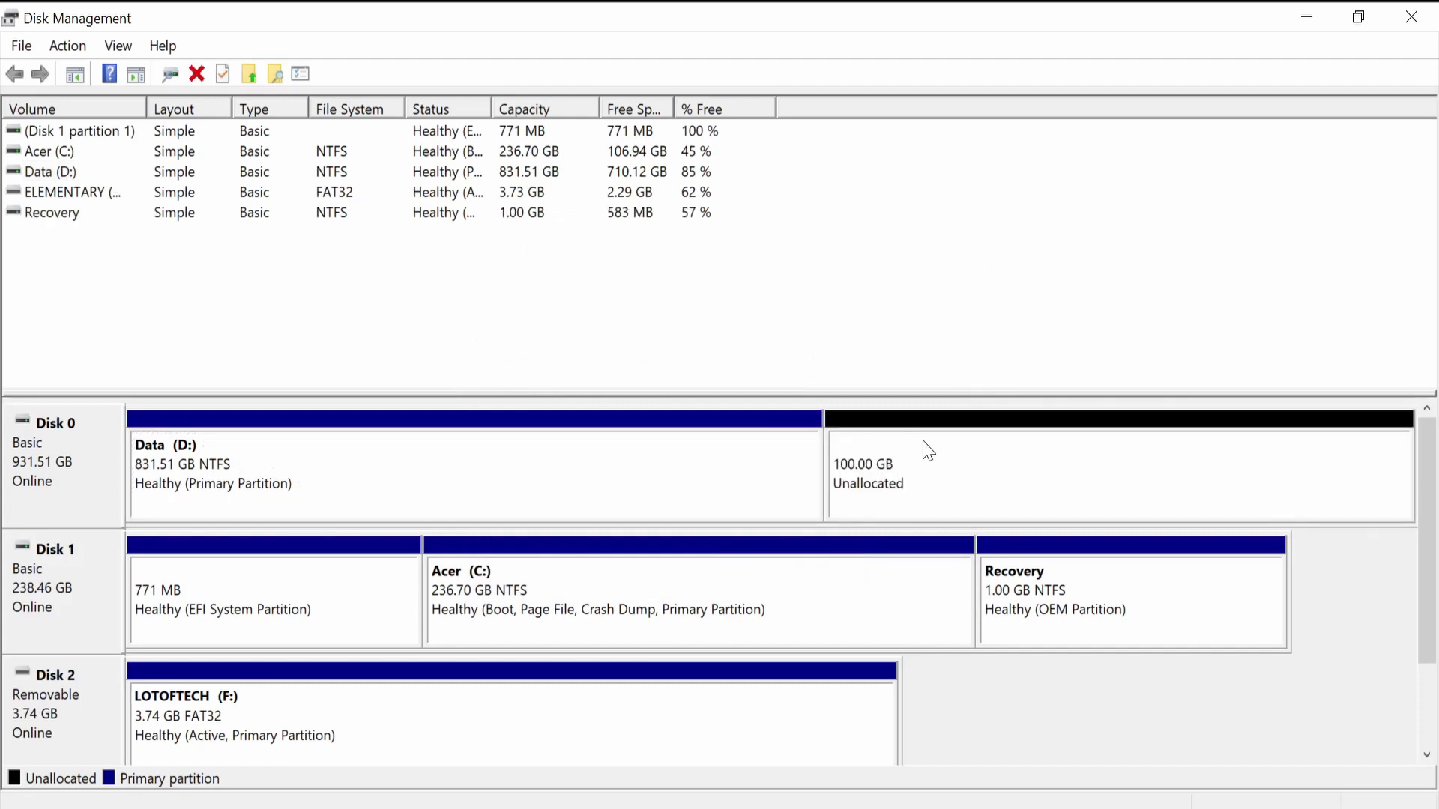
pyautogui.click(923, 442)
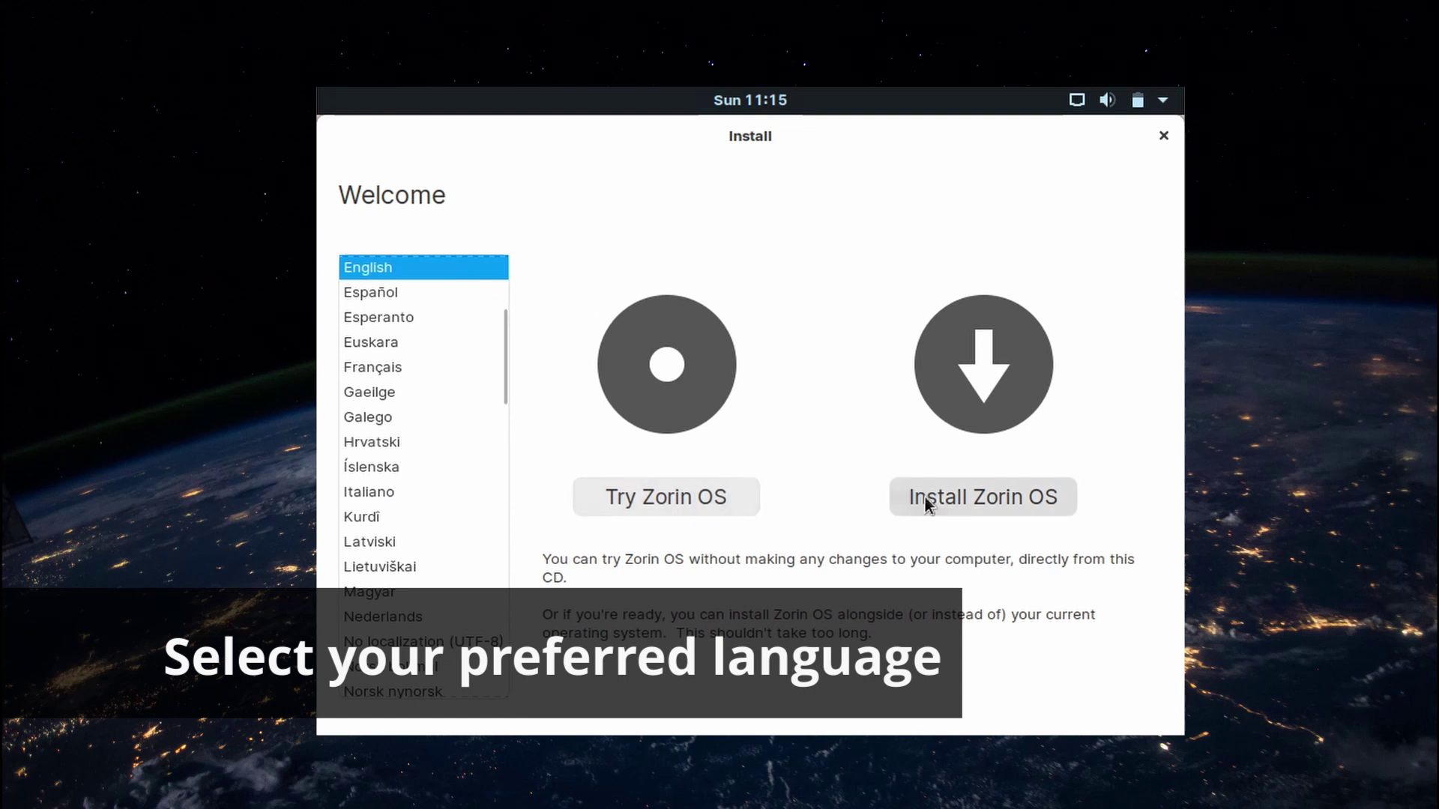
# Begin the Zorin OS install, keeping English (US) keyboard and both update/third-party options
pyautogui.click(960, 501)
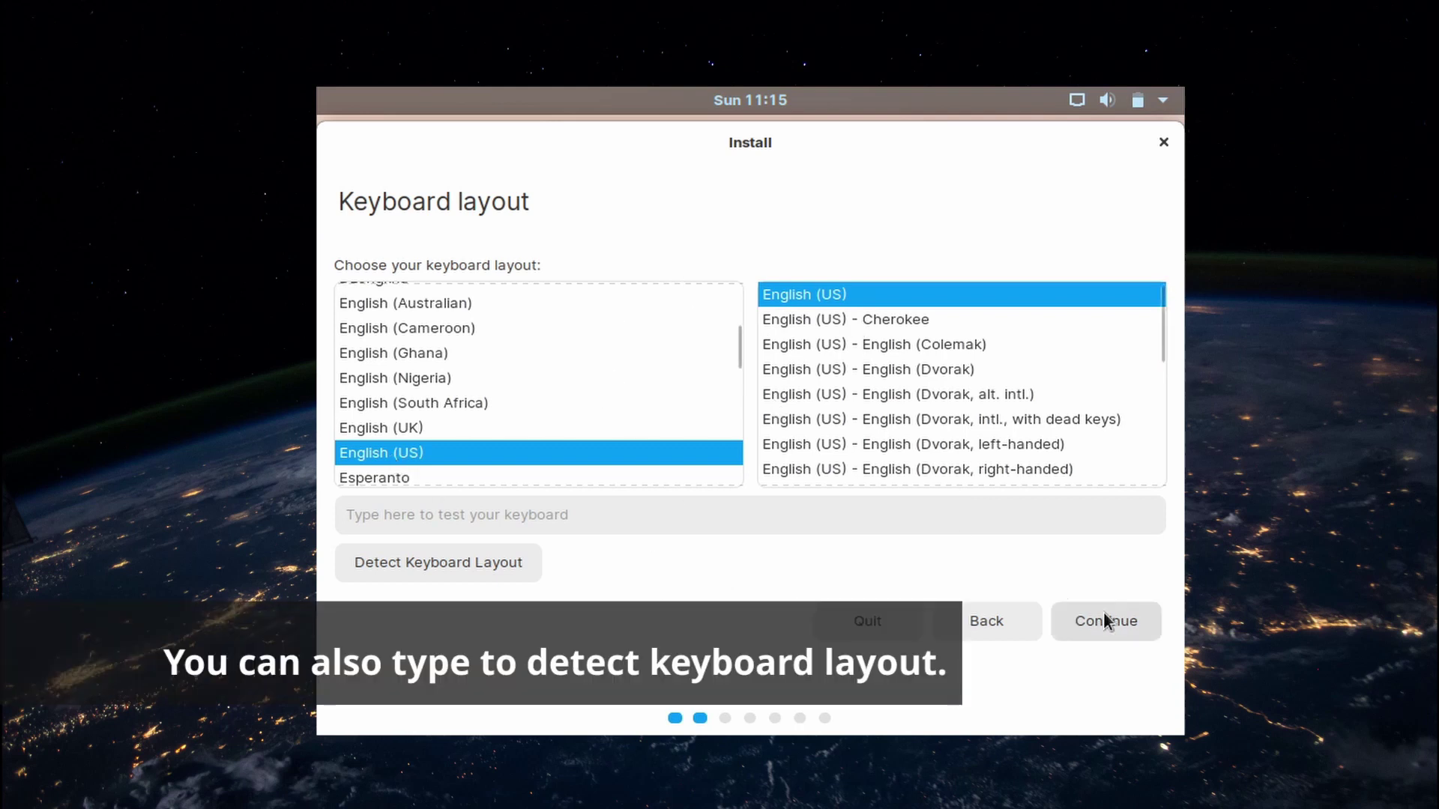
pyautogui.click(1138, 634)
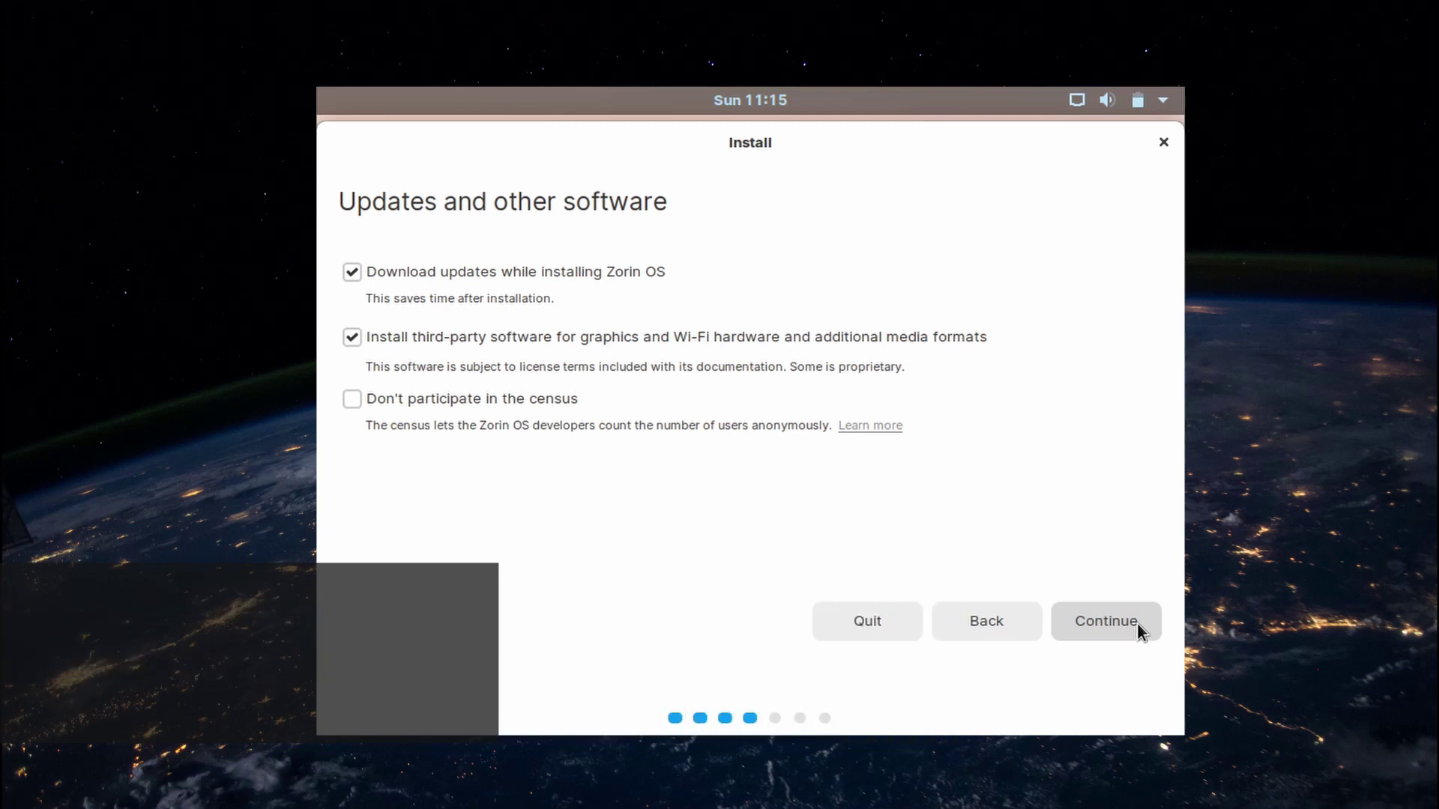
pyautogui.click(1139, 631)
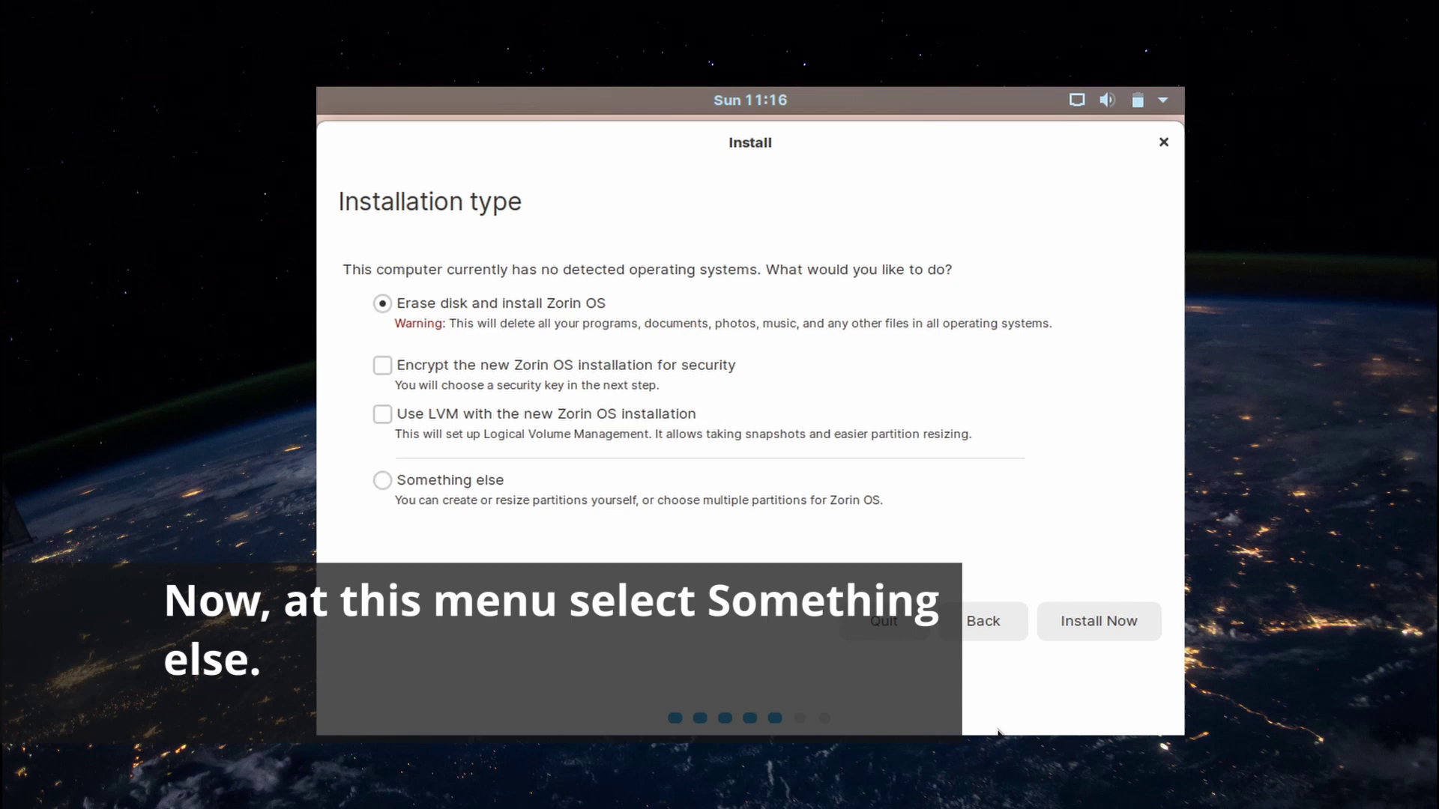
# Choose the 'Something else' installation type for manual partitioning
pyautogui.click(384, 481)
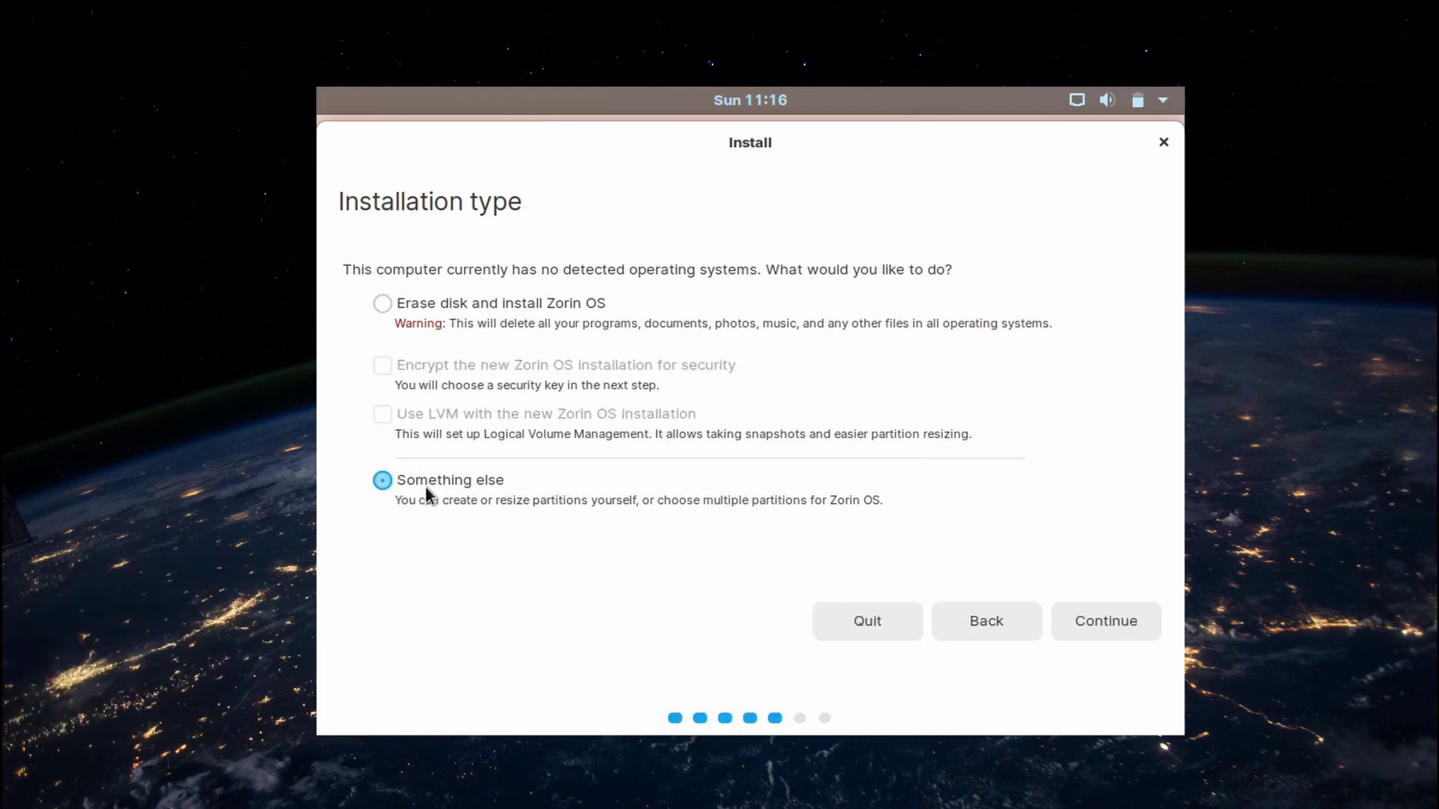
pyautogui.click(1145, 630)
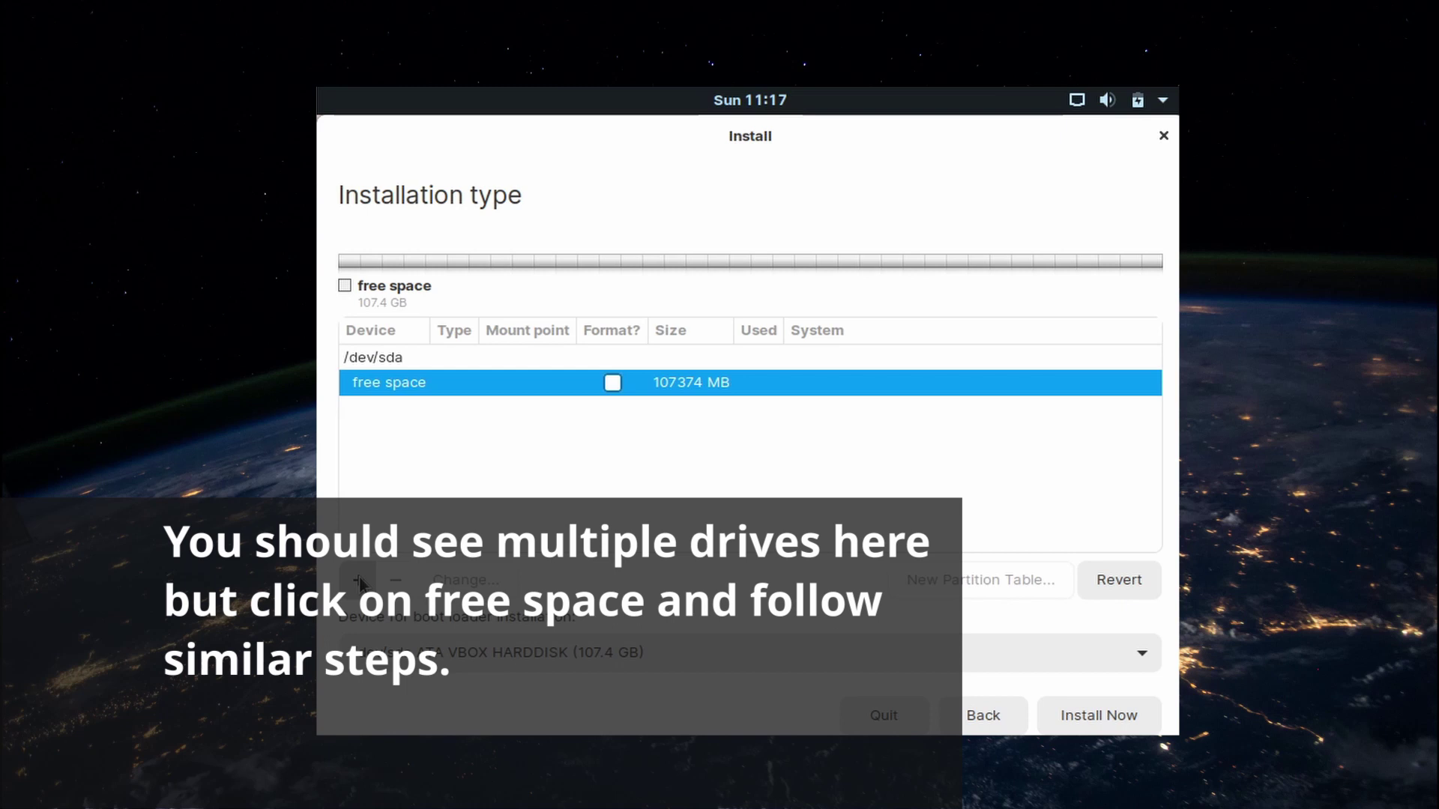
# Create a 10240 MB primary ext4 partition mounted at / in the free space
pyautogui.click(359, 581)
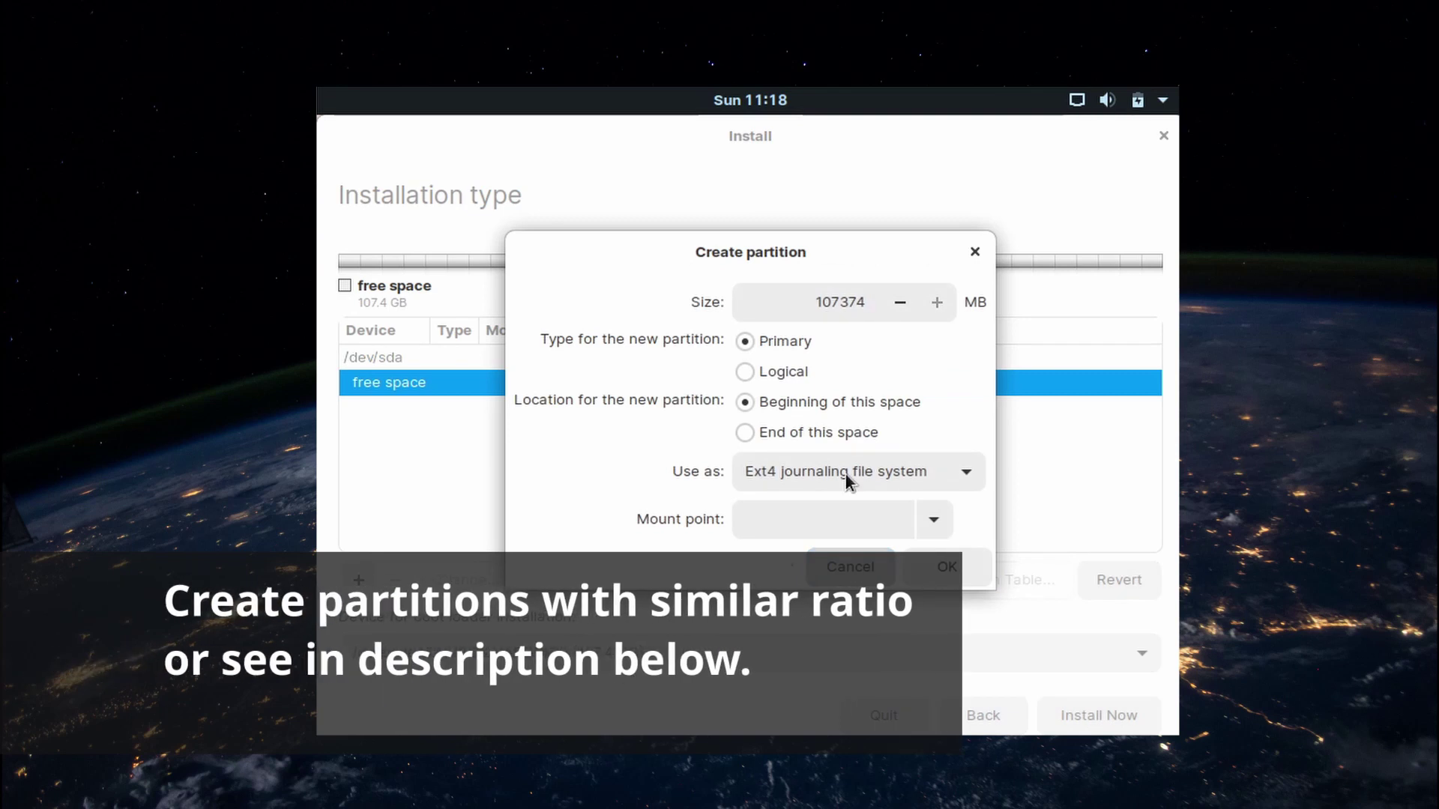
pyautogui.doubleClick(817, 308)
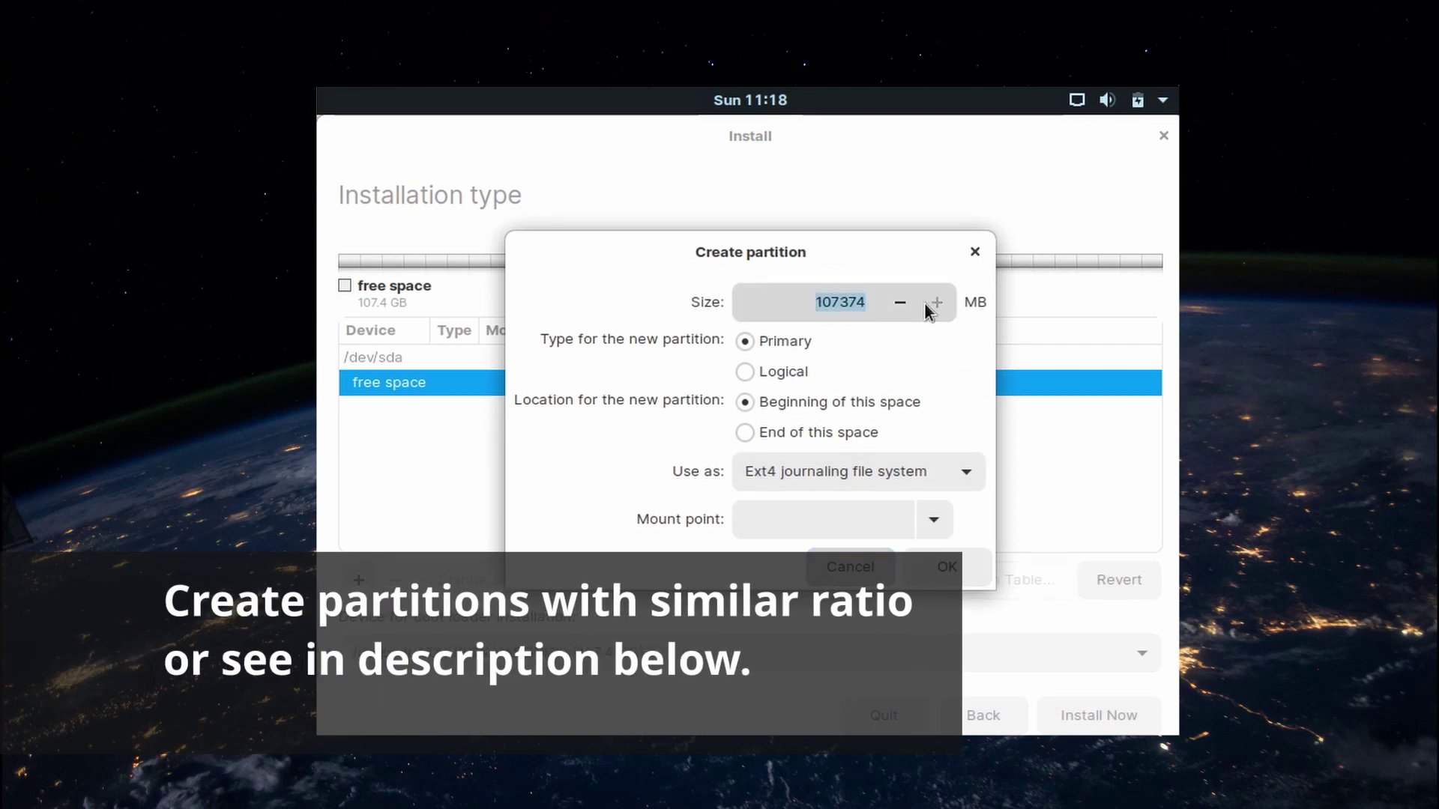
pyautogui.write('10240')
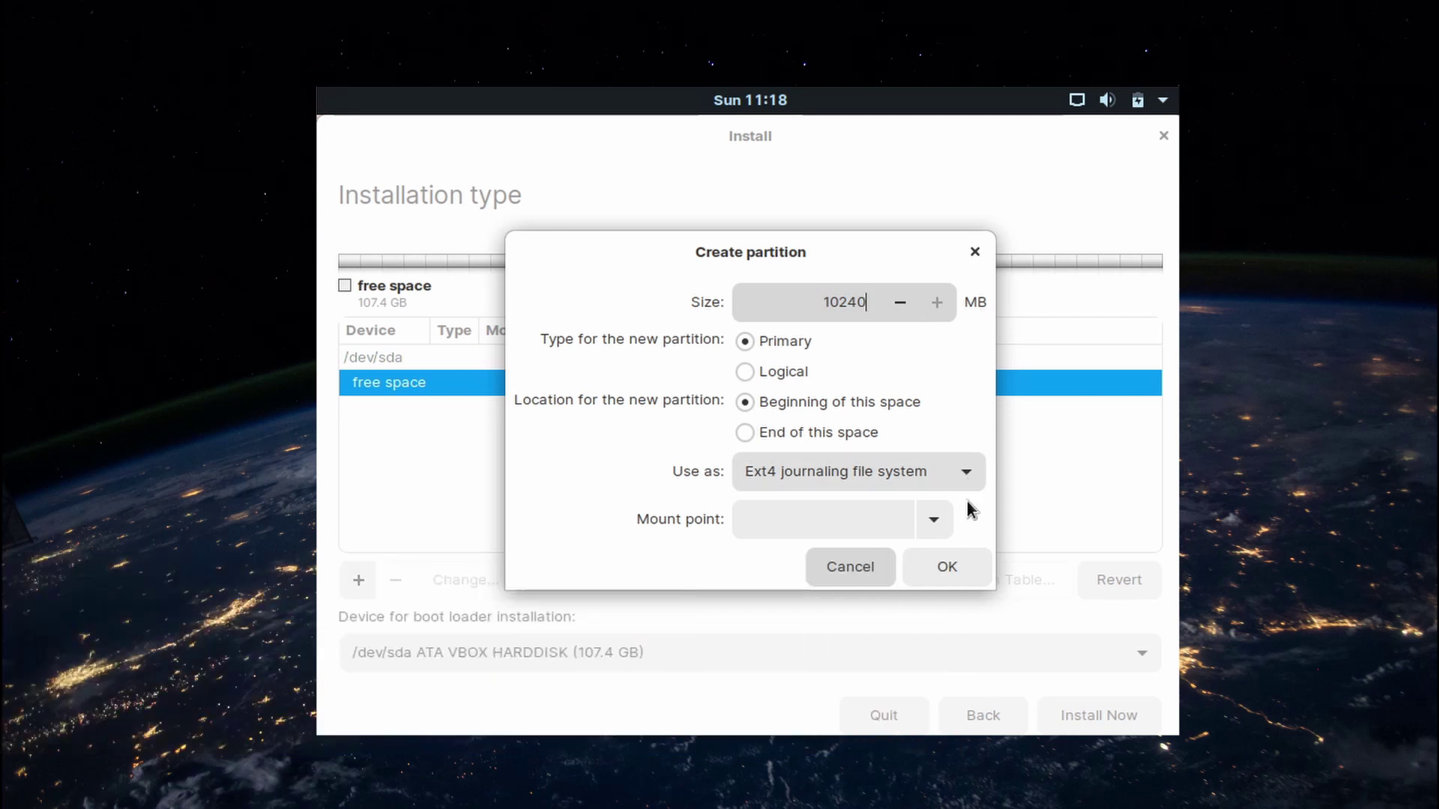
pyautogui.click(935, 518)
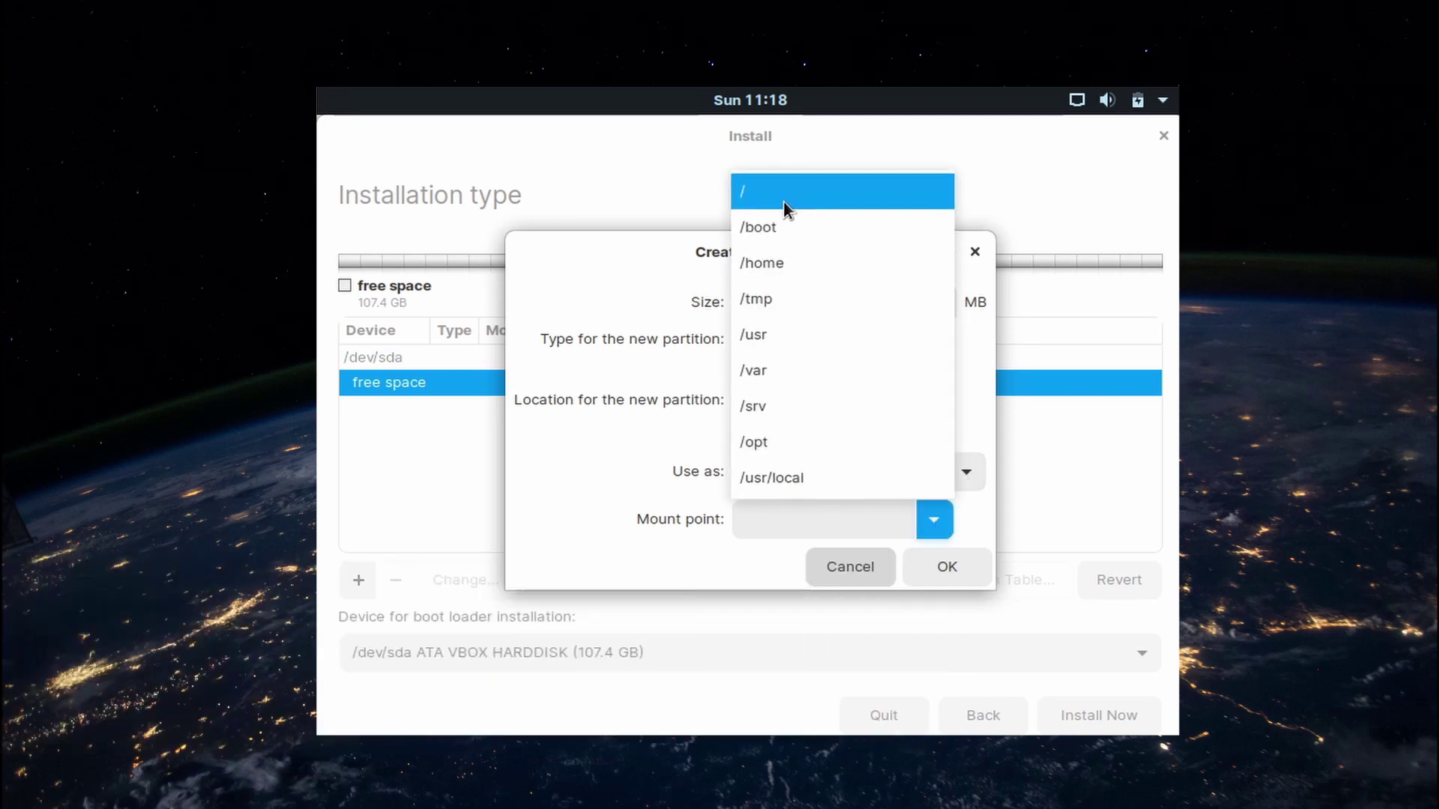
pyautogui.click(784, 200)
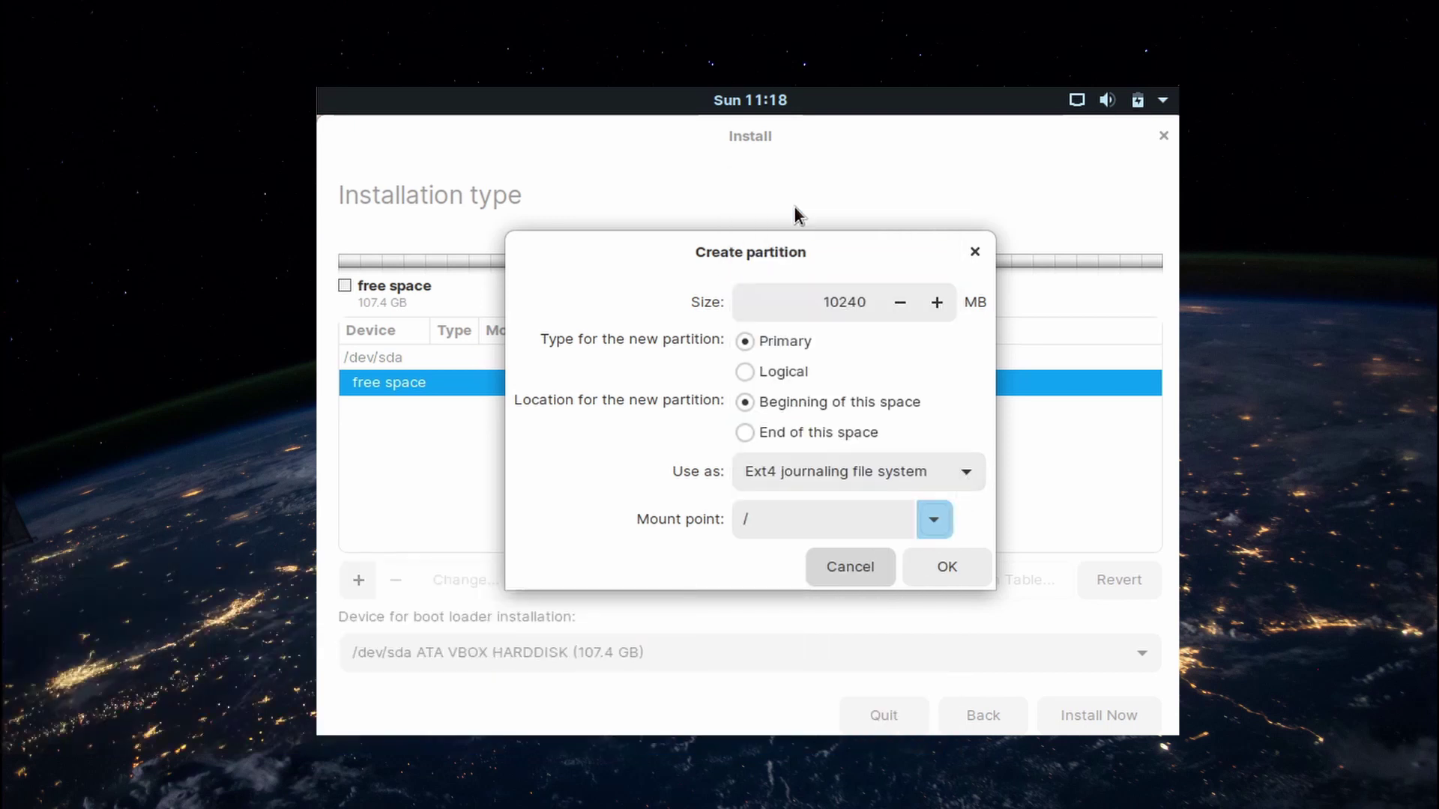
pyautogui.click(944, 562)
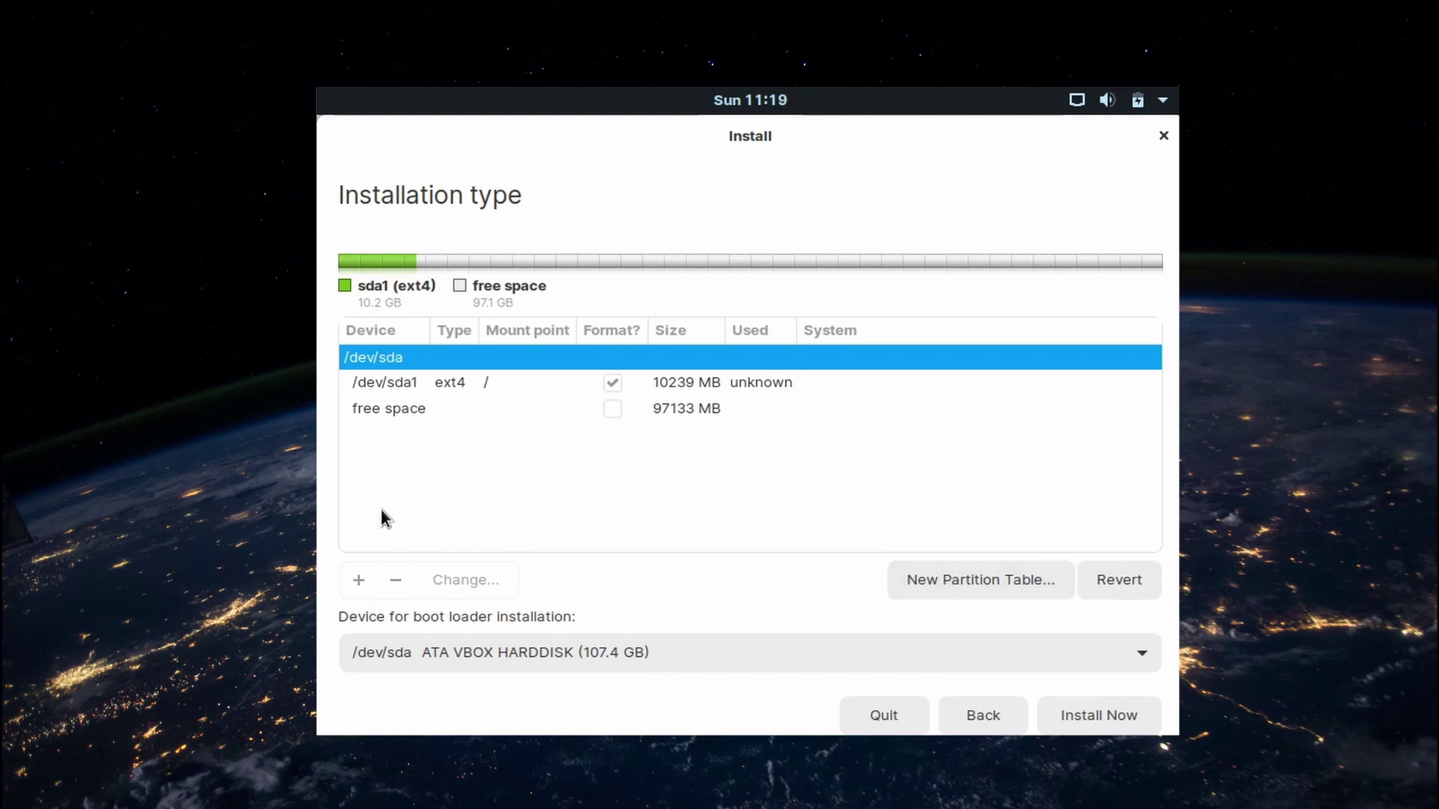
# Create a 4096 MB partition used as swap area from the remaining free space
pyautogui.click(384, 411)
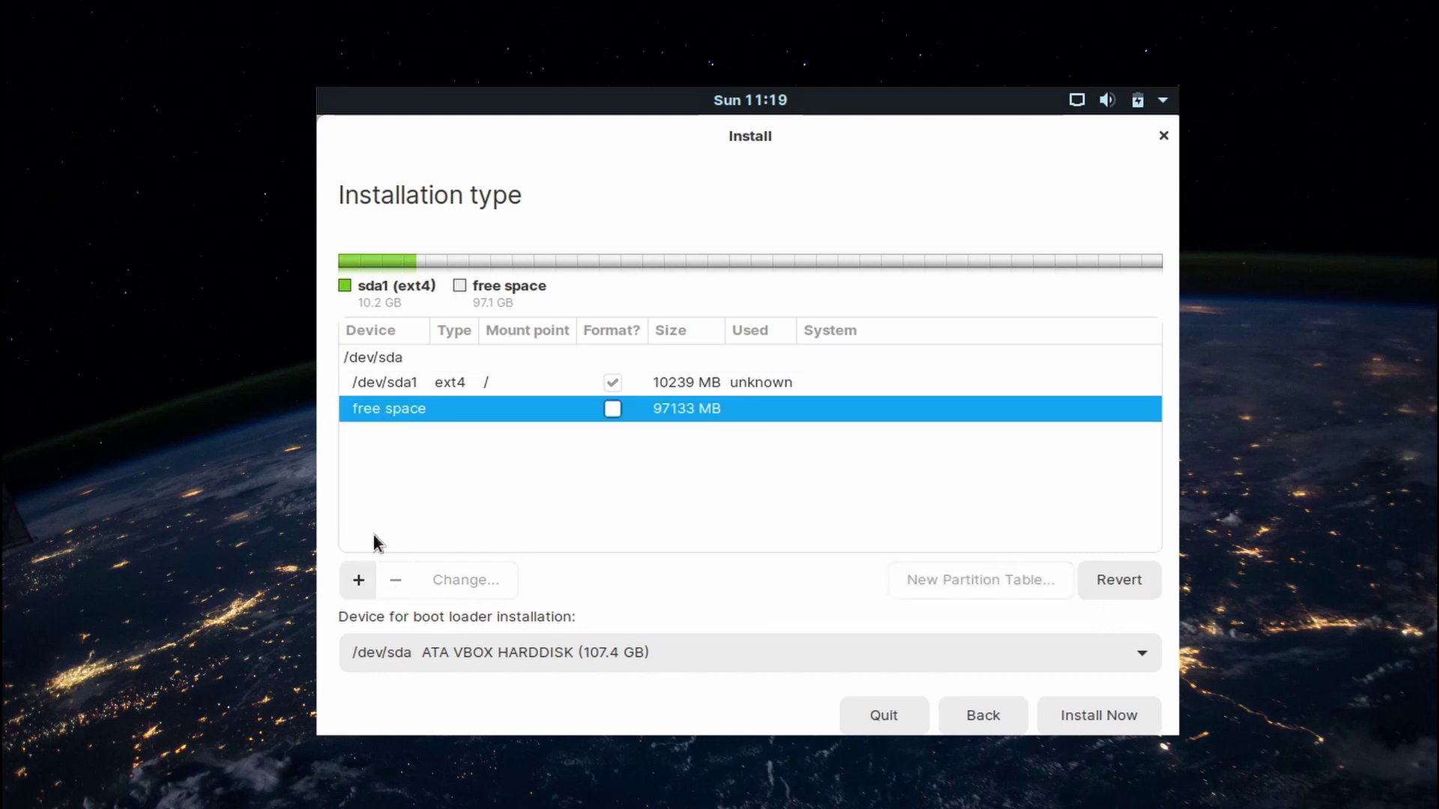
pyautogui.click(358, 580)
pyautogui.write('4')
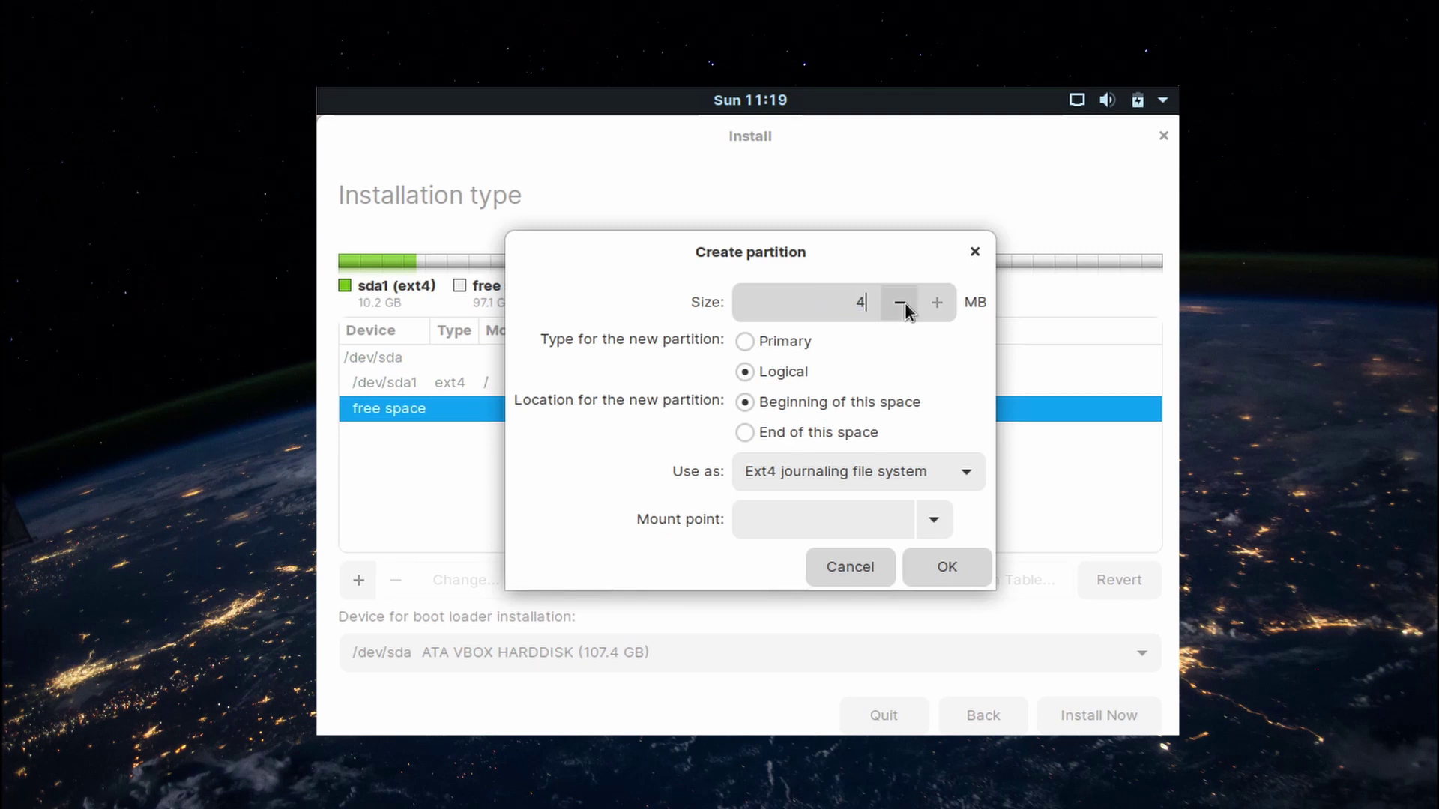
pyautogui.write('096')
pyautogui.click(917, 479)
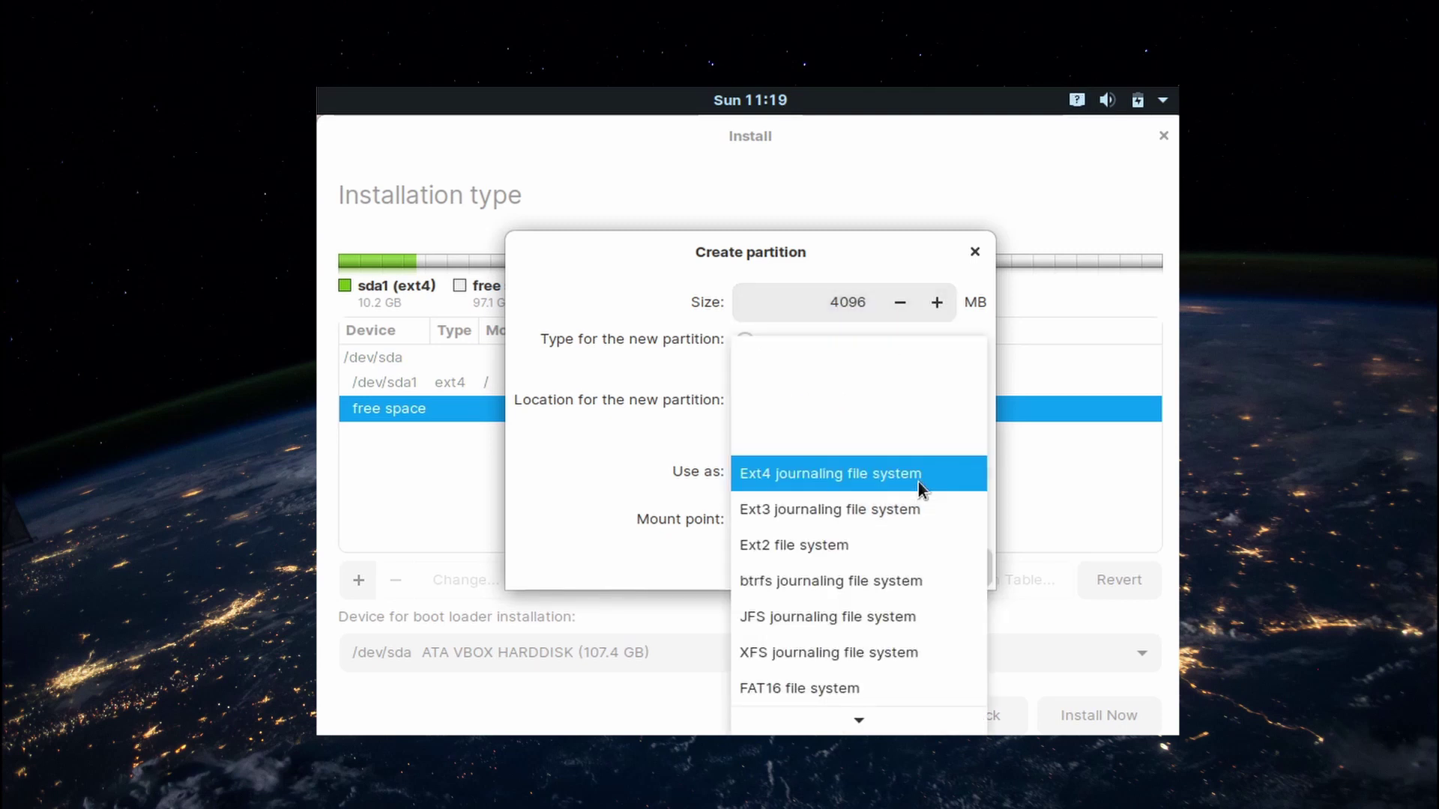
pyautogui.scroll(-3, 870, 667)
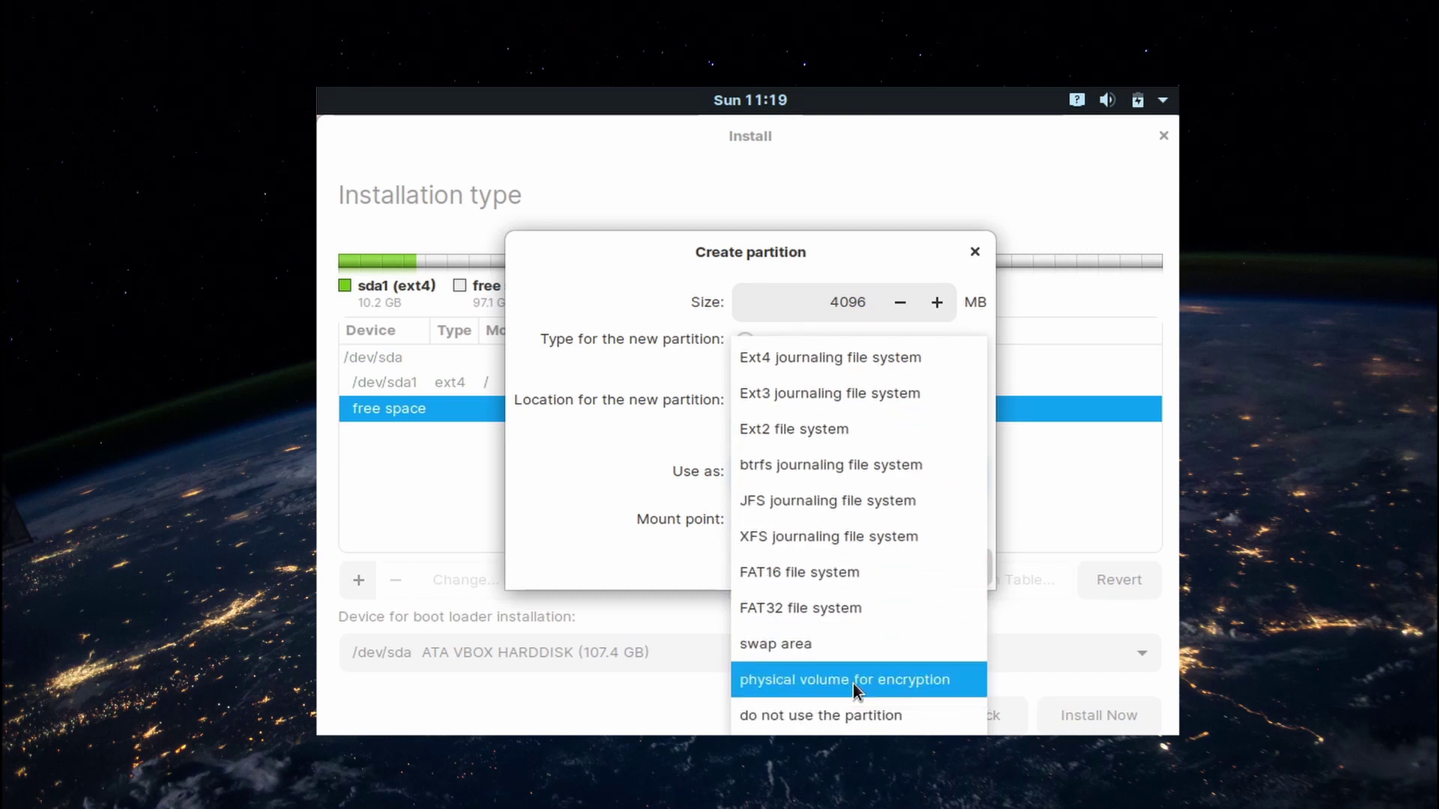
pyautogui.click(793, 643)
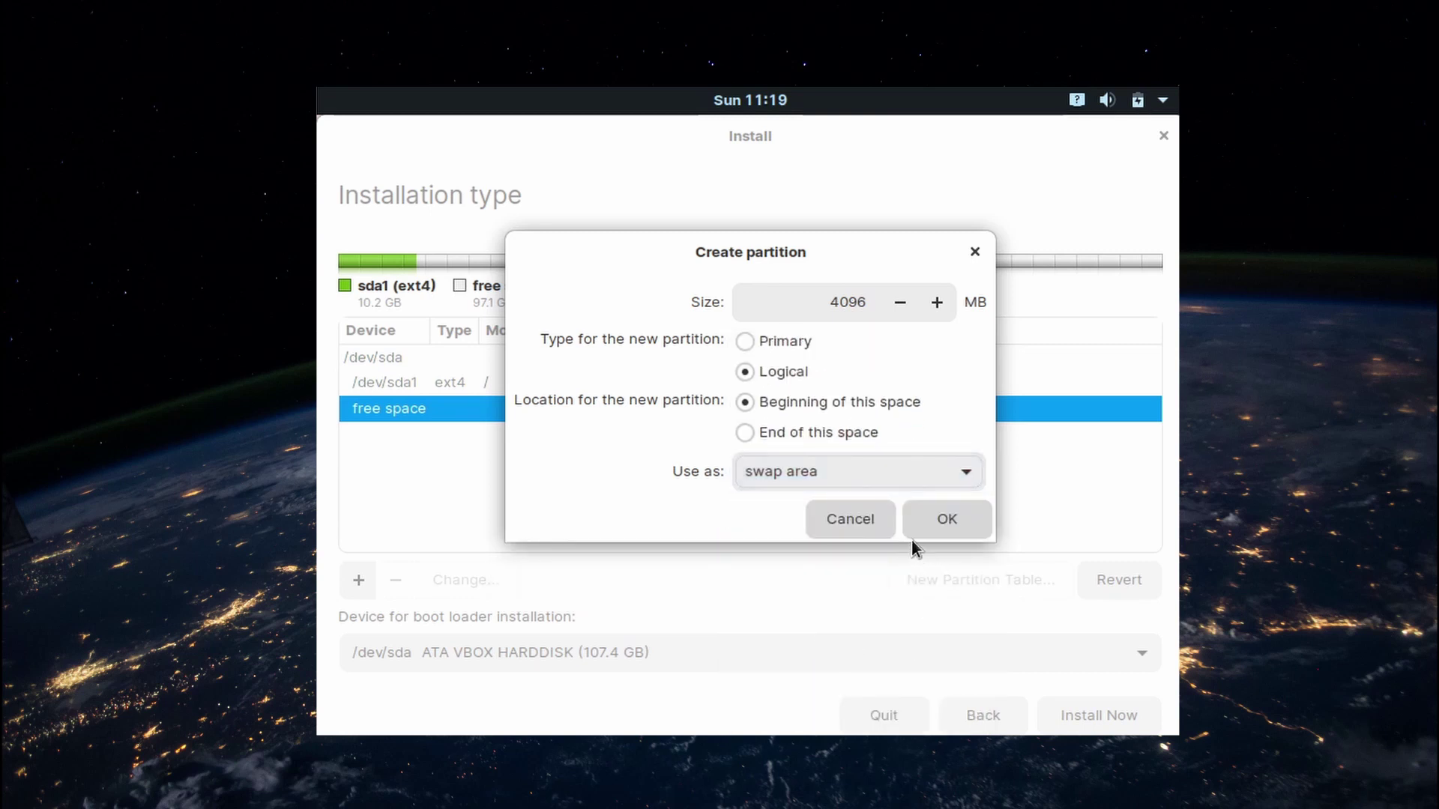
pyautogui.click(936, 520)
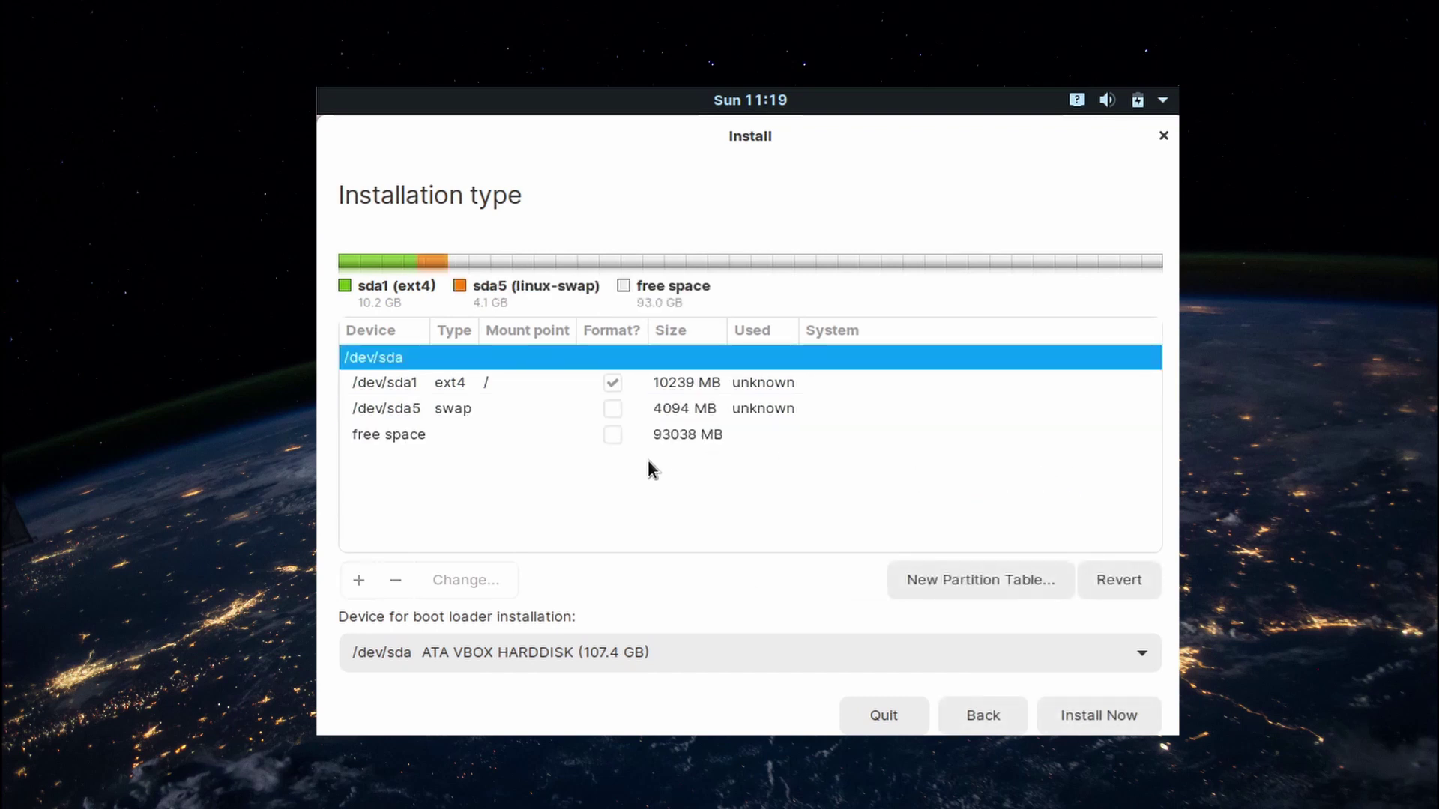
pyautogui.click(497, 435)
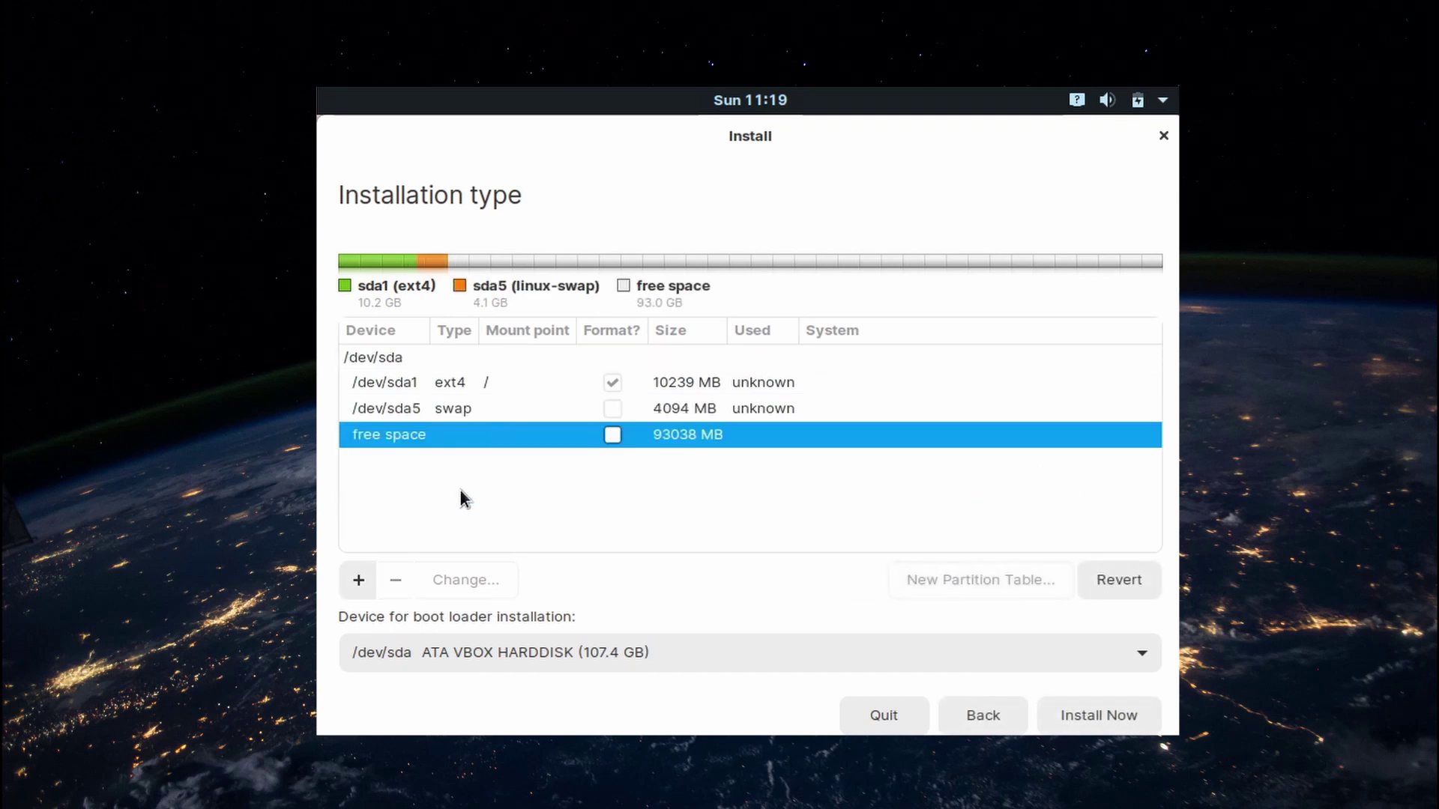
# Make a full-size ext4 /home partition from the remaining space and choose Install Now
pyautogui.click(359, 581)
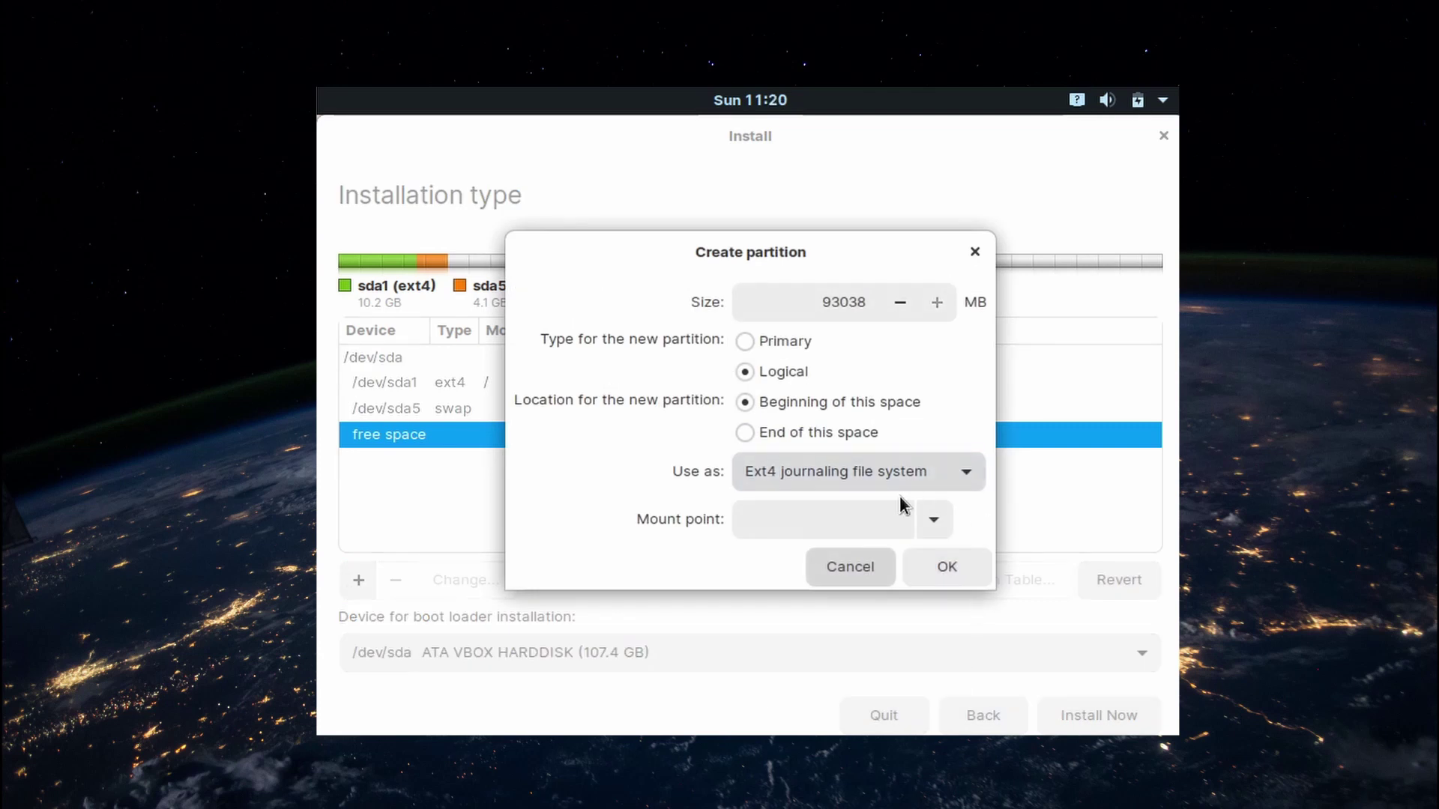
pyautogui.click(934, 521)
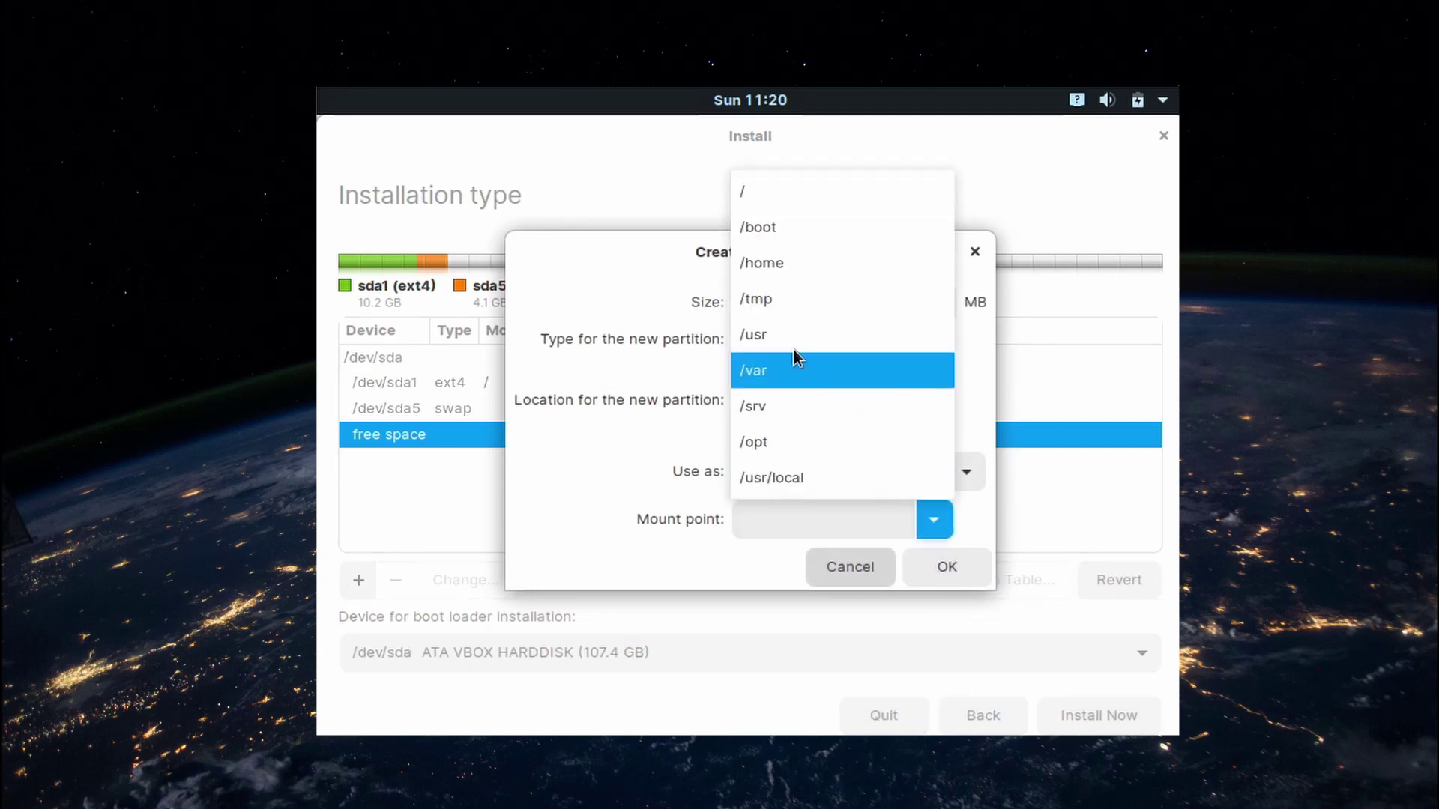
pyautogui.click(770, 255)
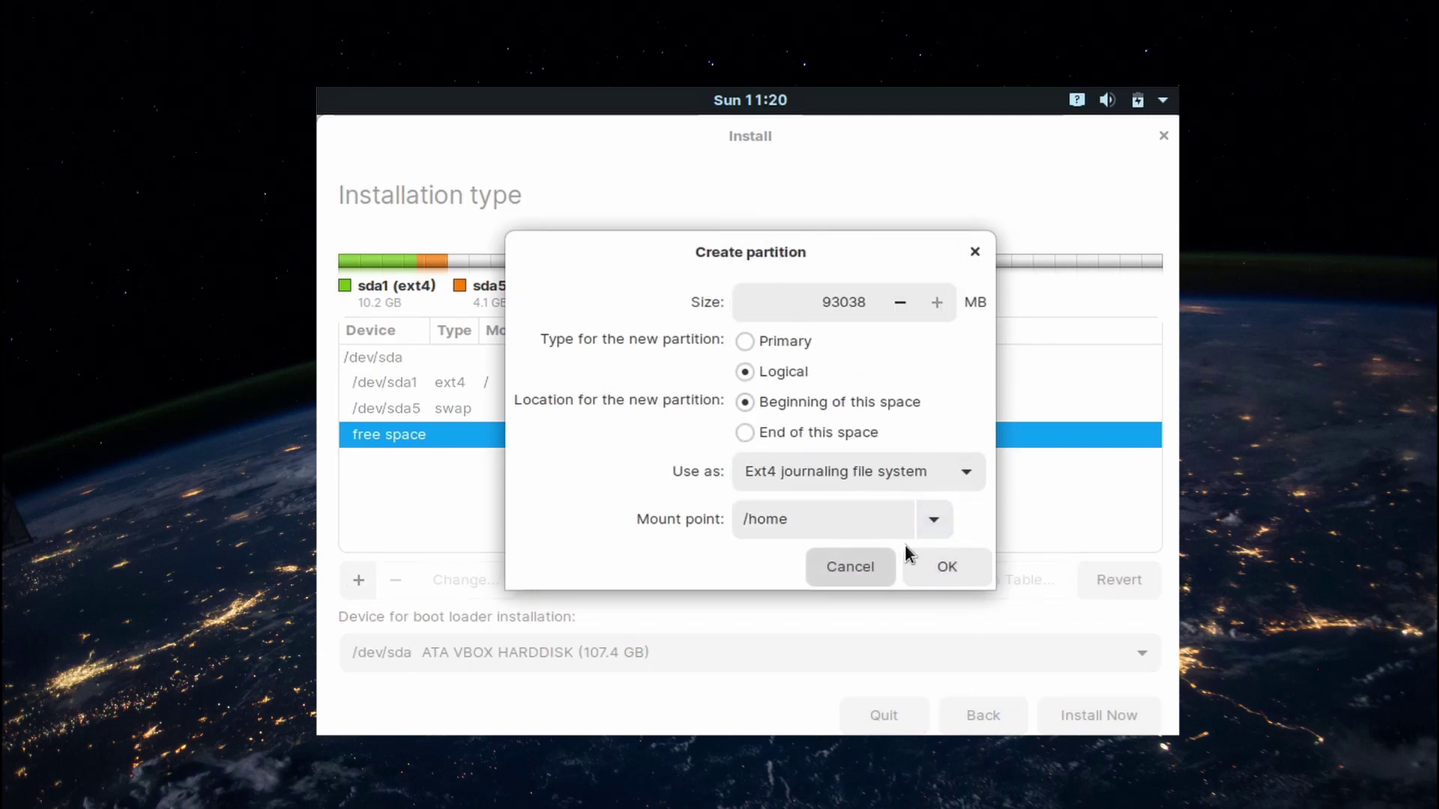
pyautogui.click(942, 570)
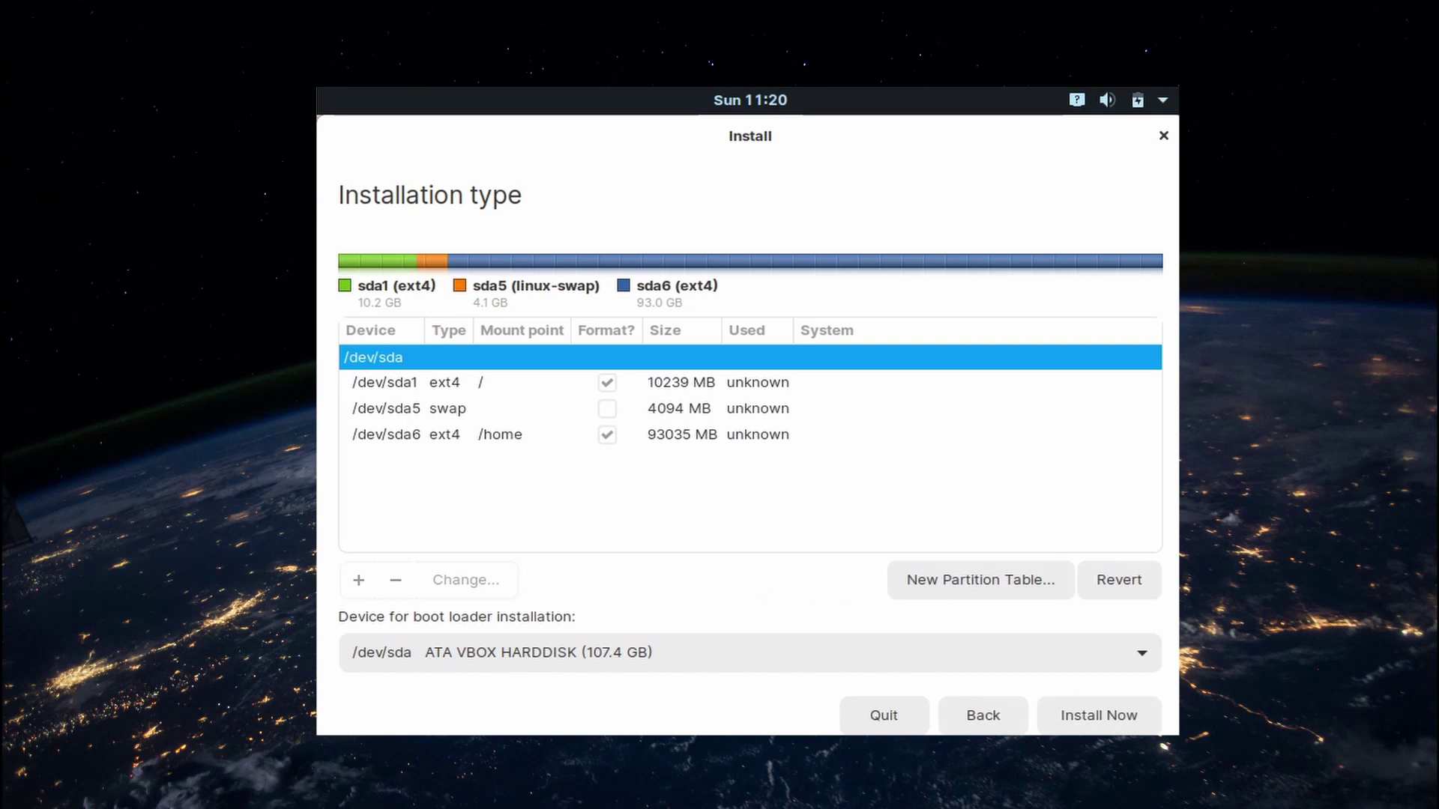
pyautogui.click(1104, 714)
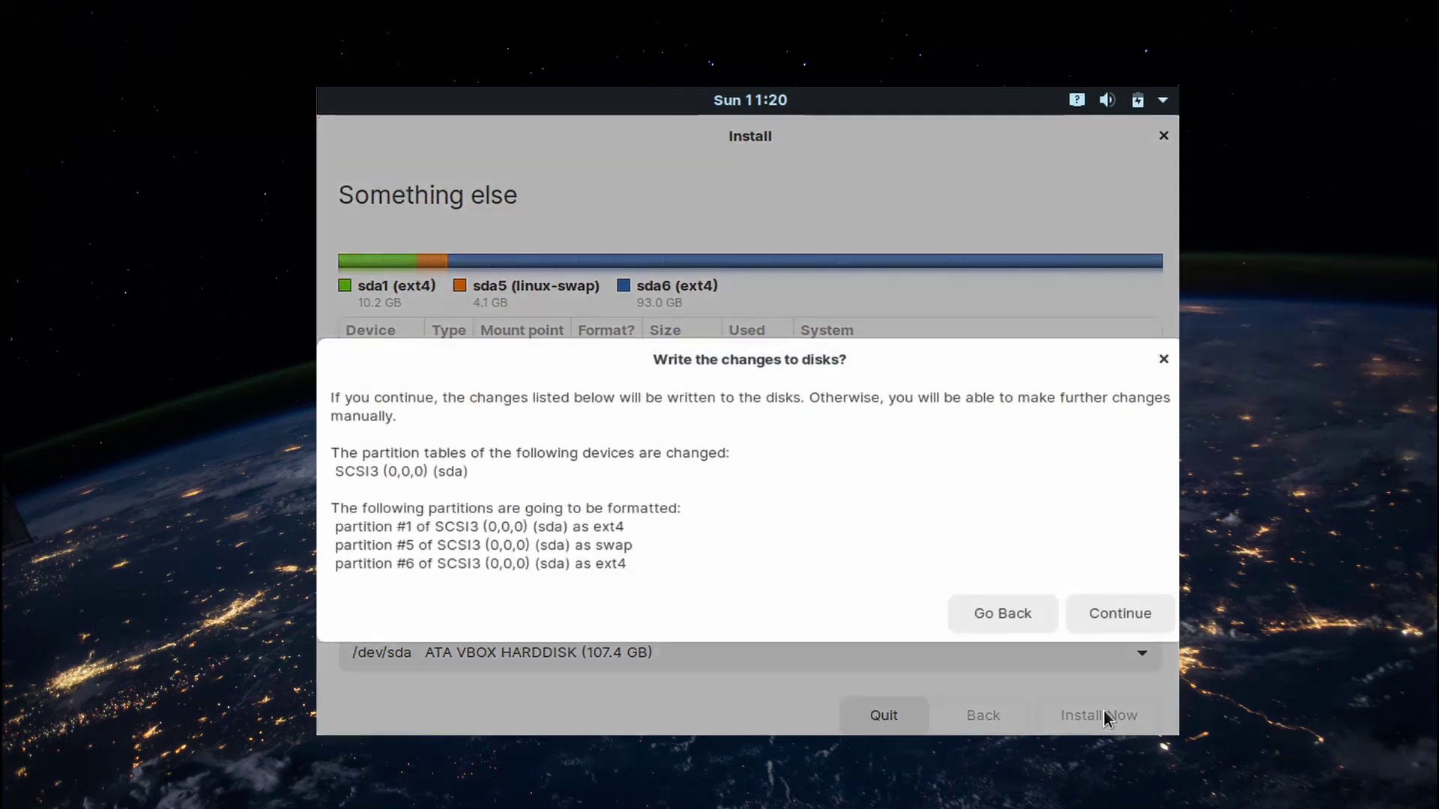
# Confirm writing the partition changes to disk and set the time zone to Kolkata, India
pyautogui.click(1134, 628)
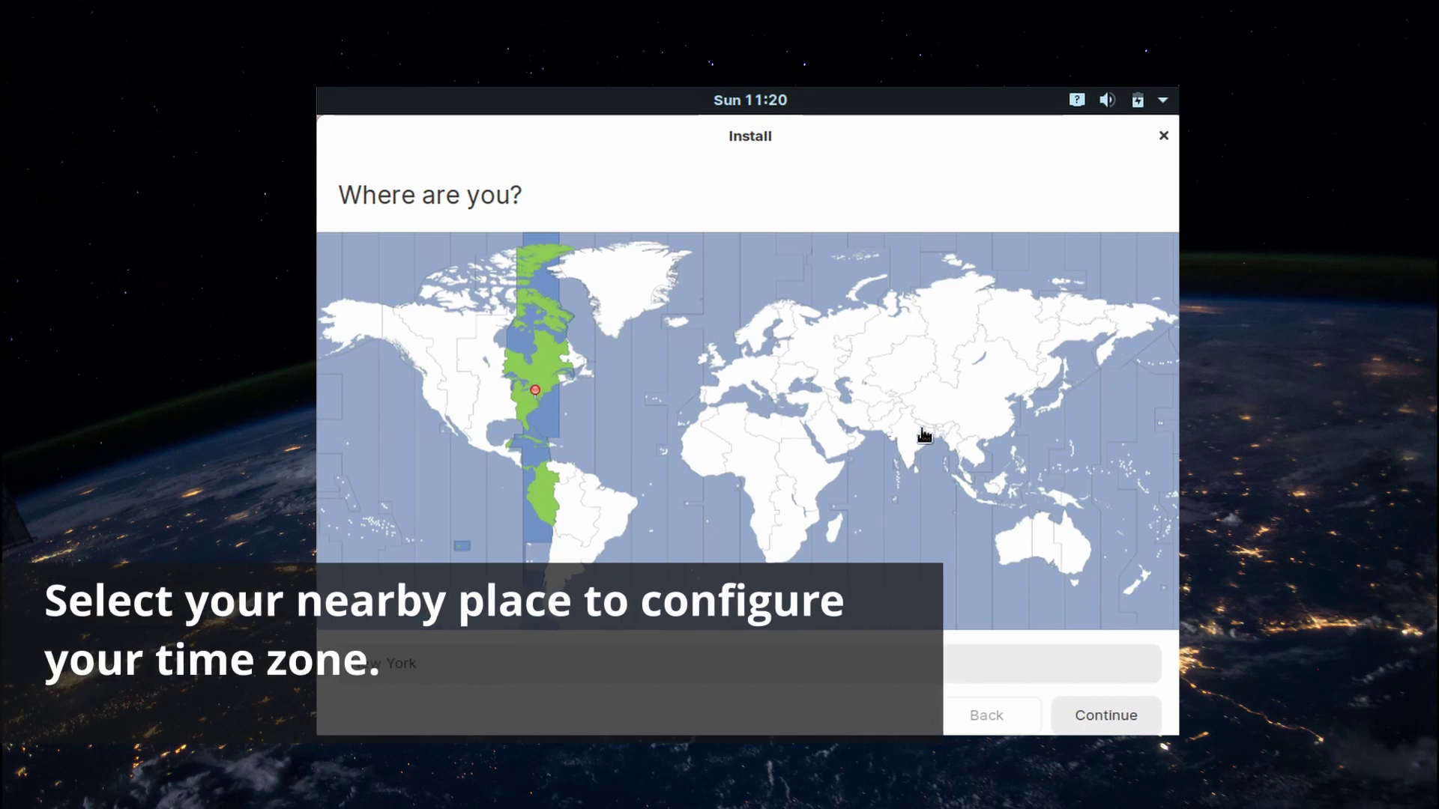
pyautogui.click(927, 448)
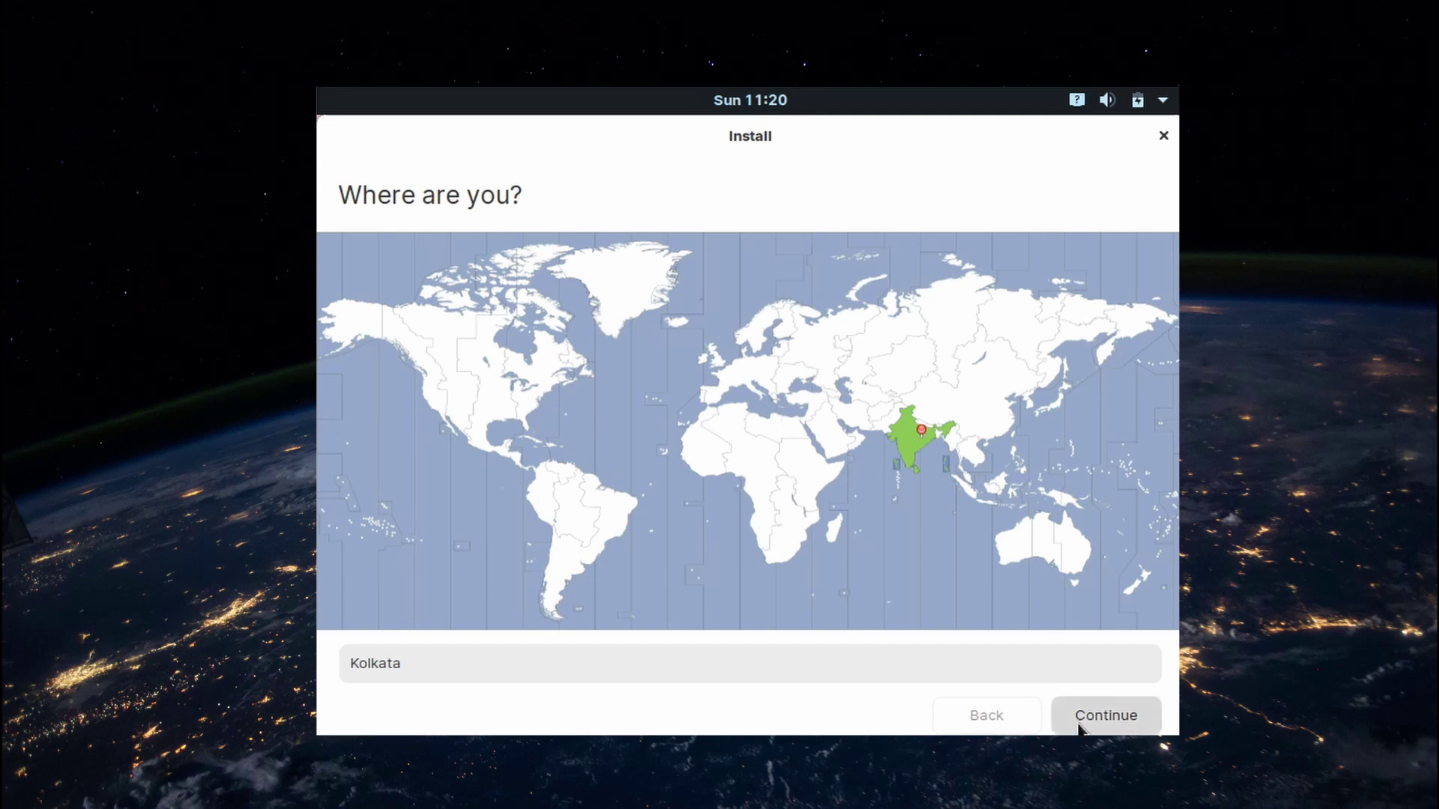
pyautogui.click(1105, 719)
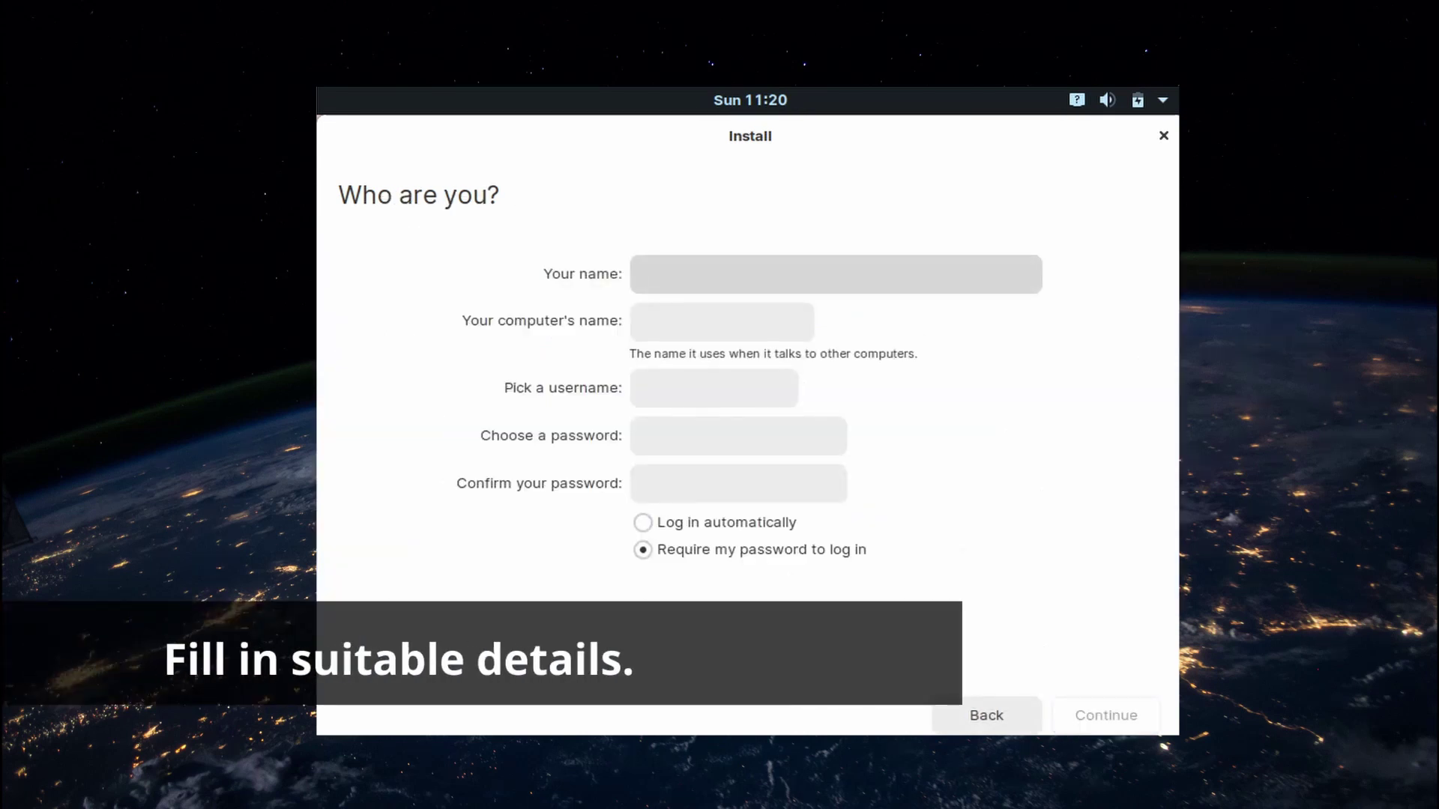
# Enter the user's name and a confirmed account password, then restart when installation completes
pyautogui.write('Lo')
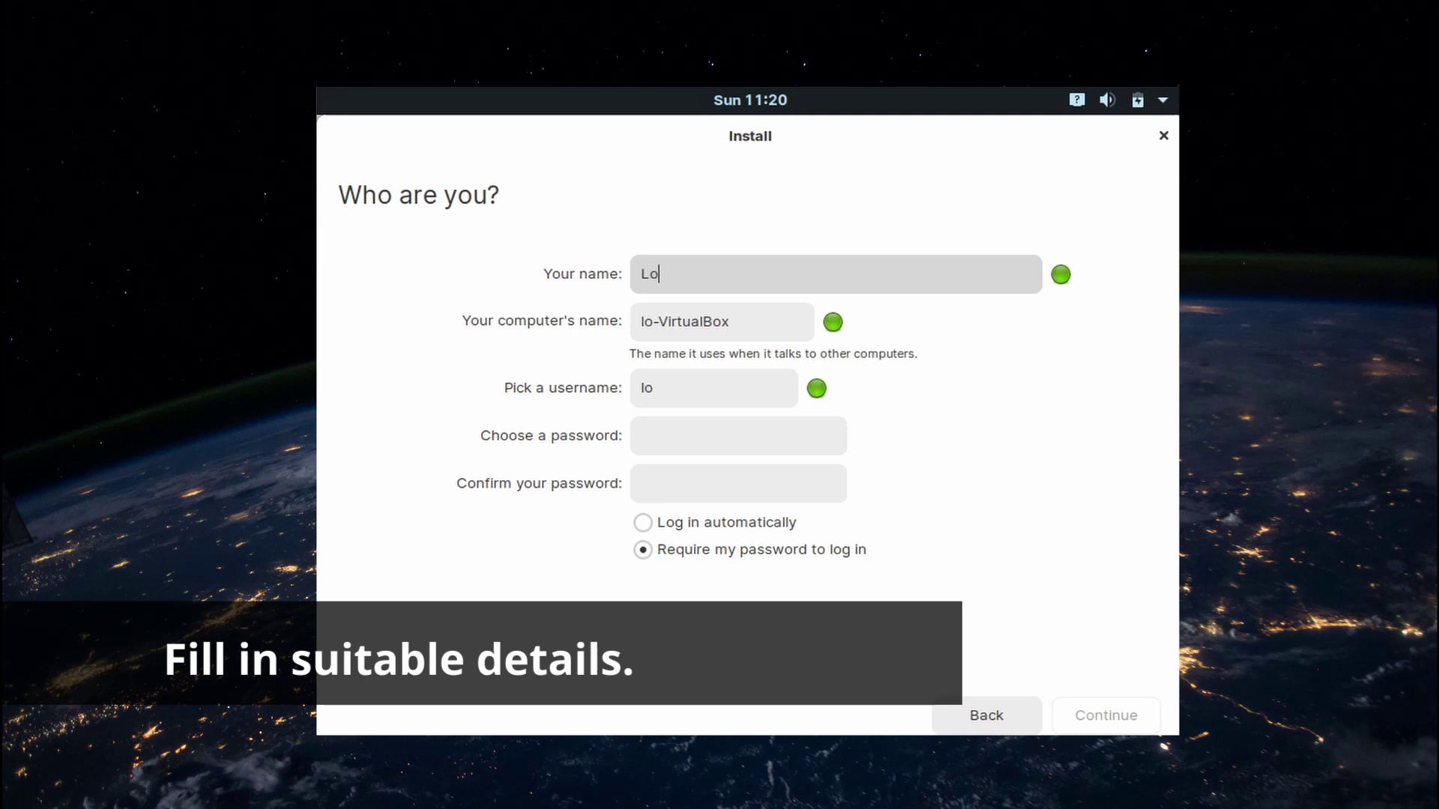
pyautogui.write('toftech')
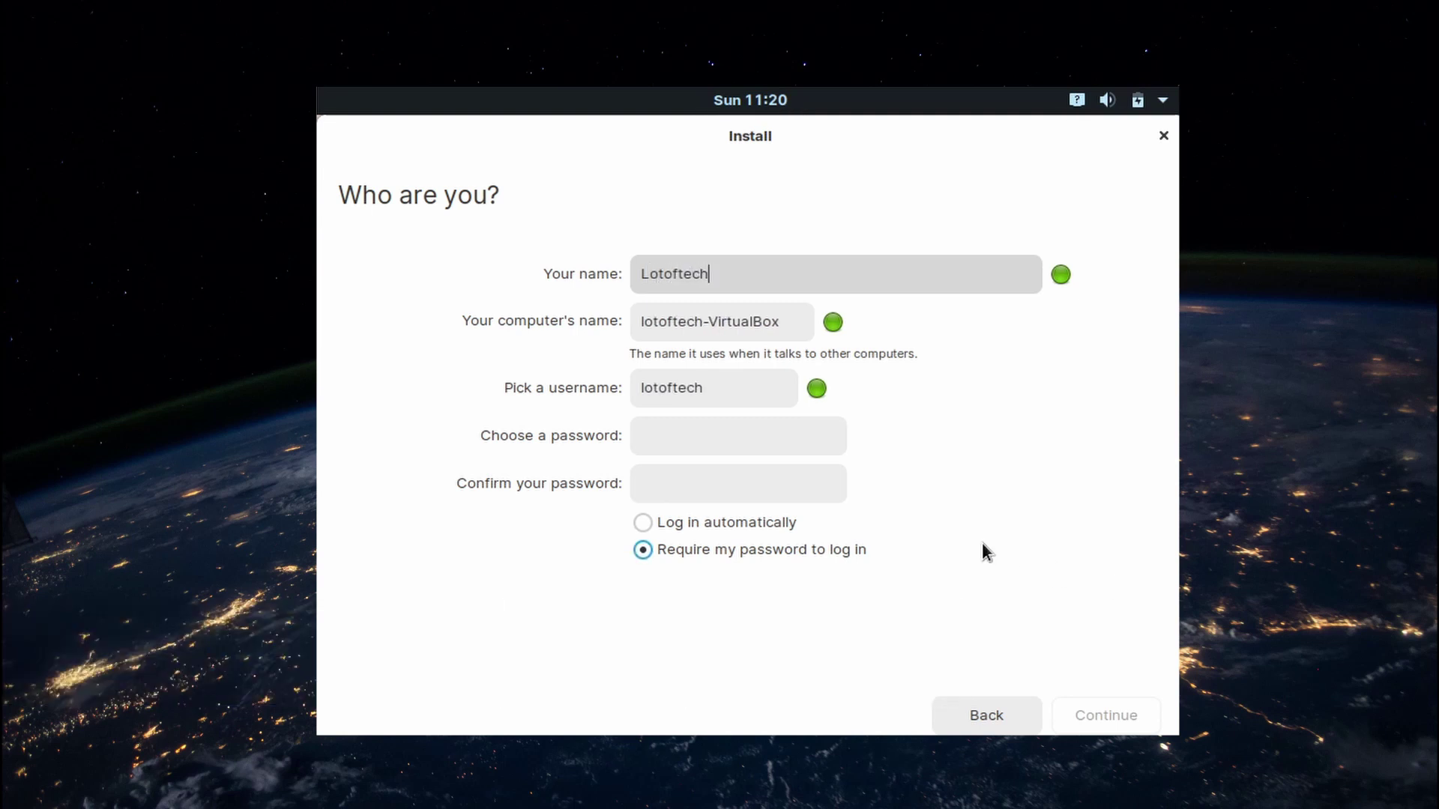
pyautogui.click(755, 425)
pyautogui.write('1234')
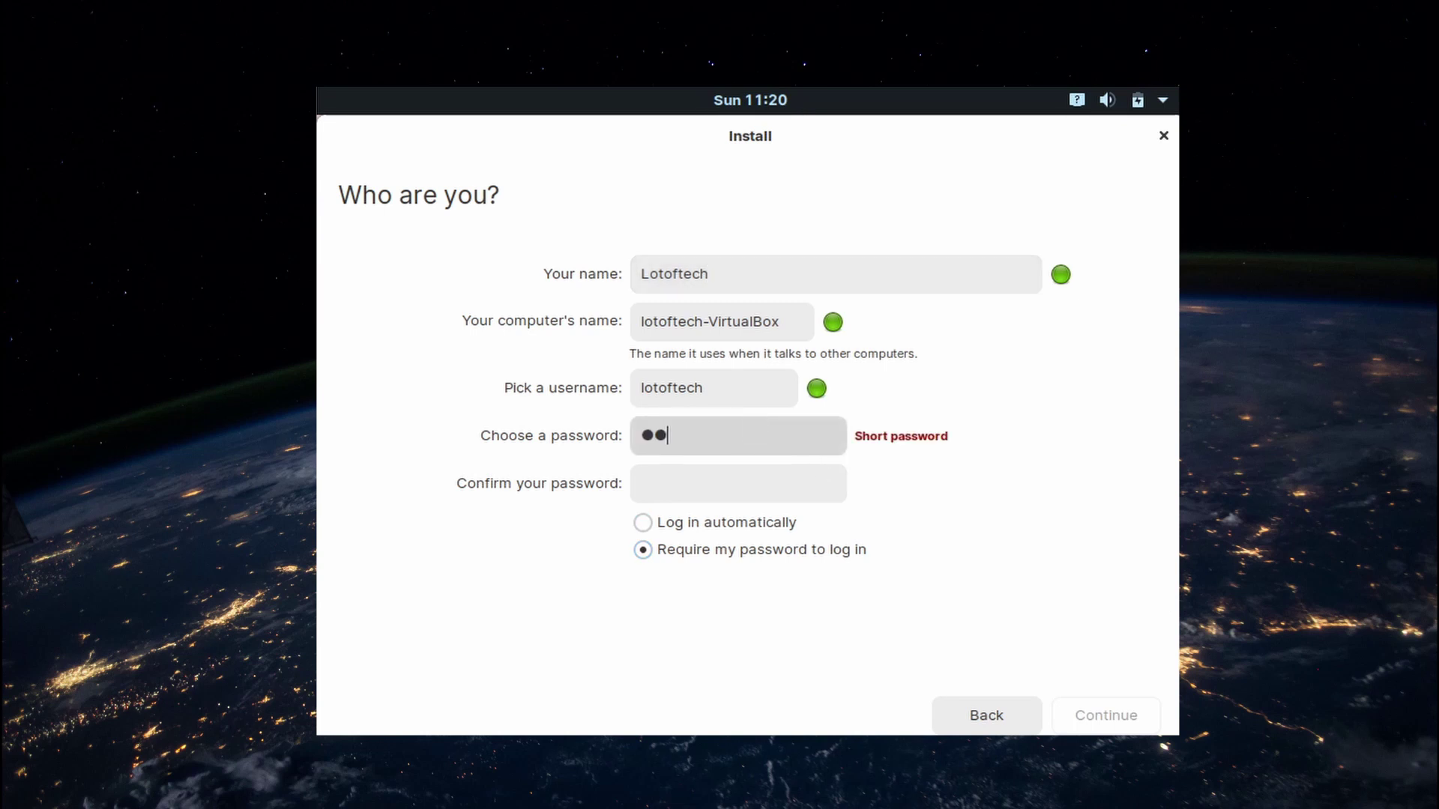
pyautogui.click(745, 488)
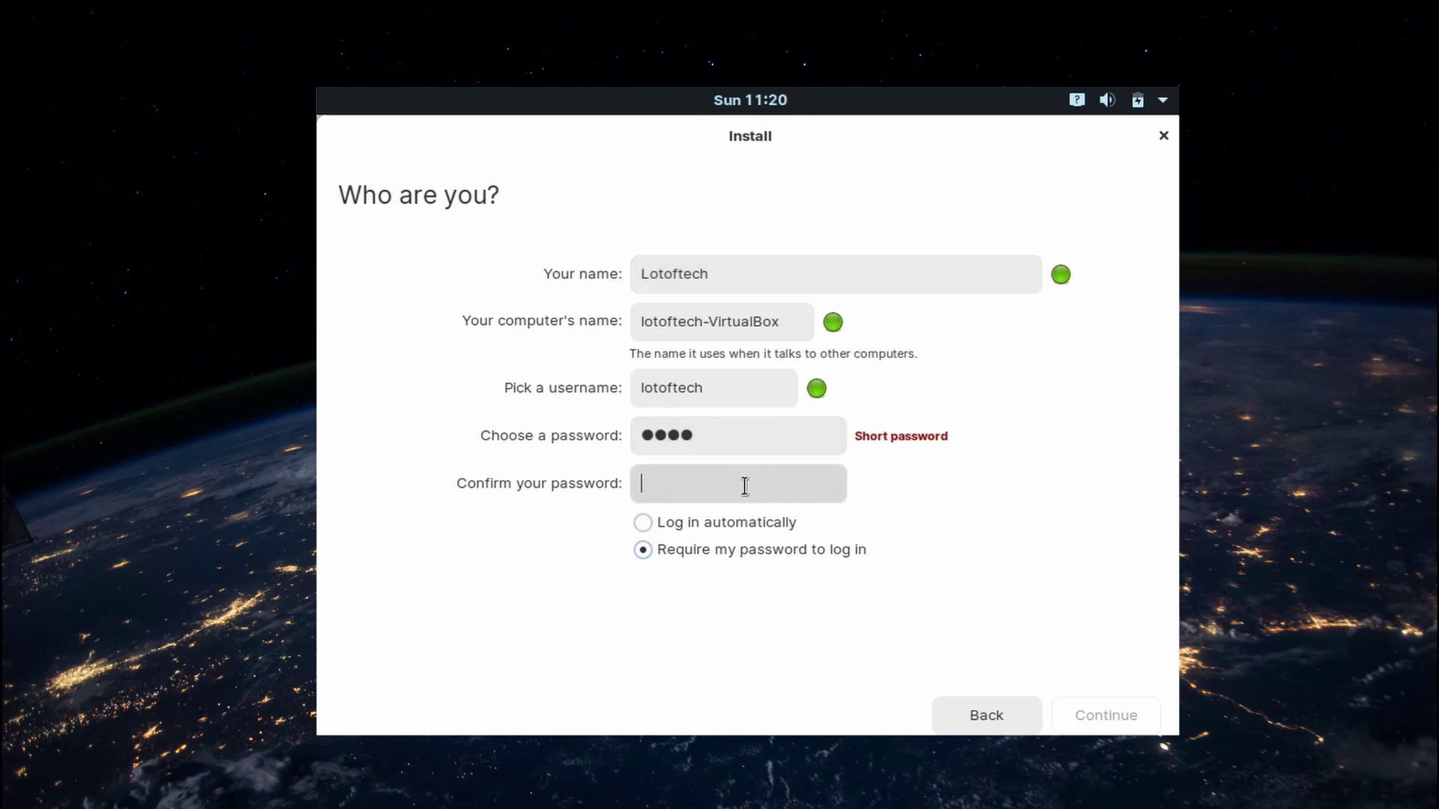
pyautogui.write('1234')
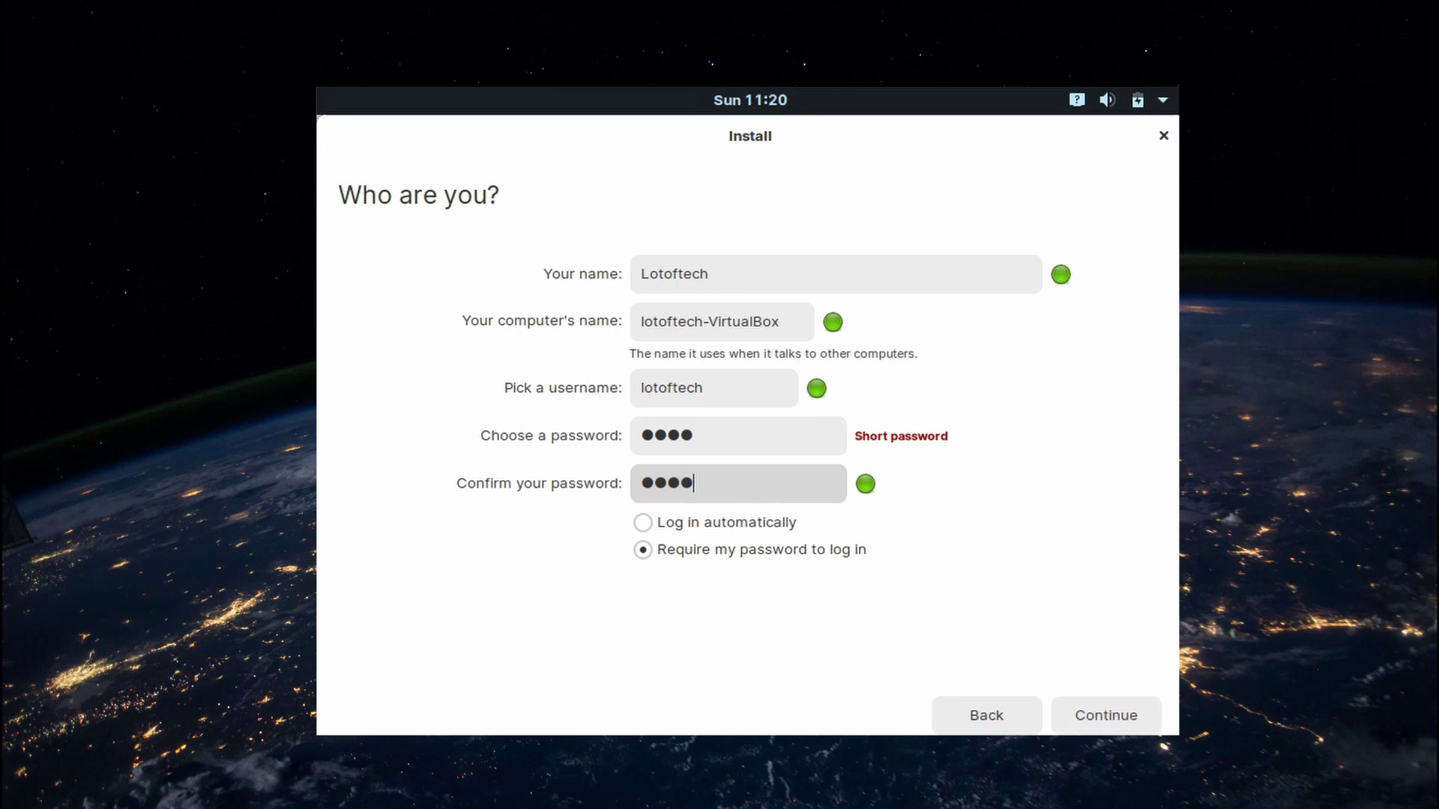
pyautogui.click(1139, 715)
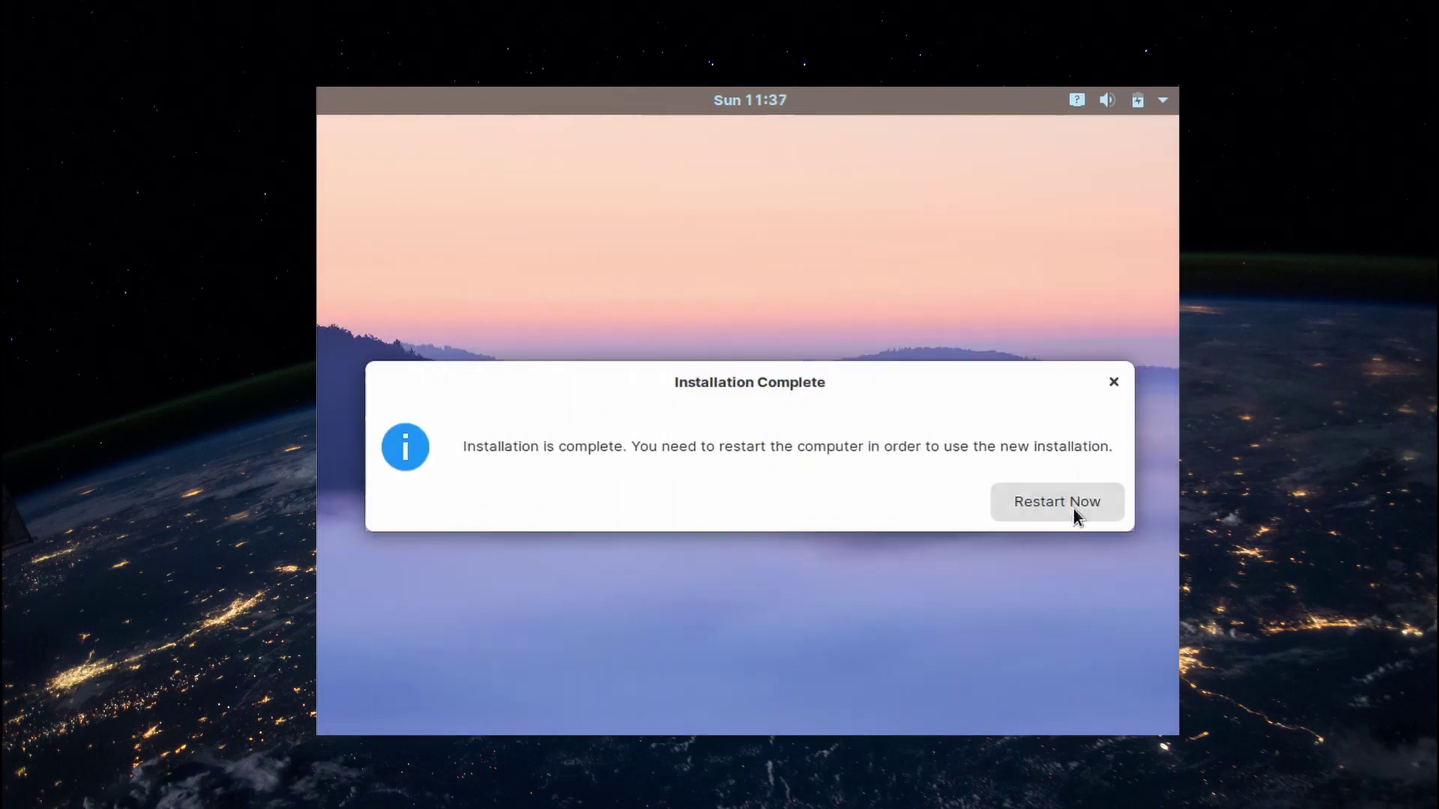
pyautogui.click(1073, 508)
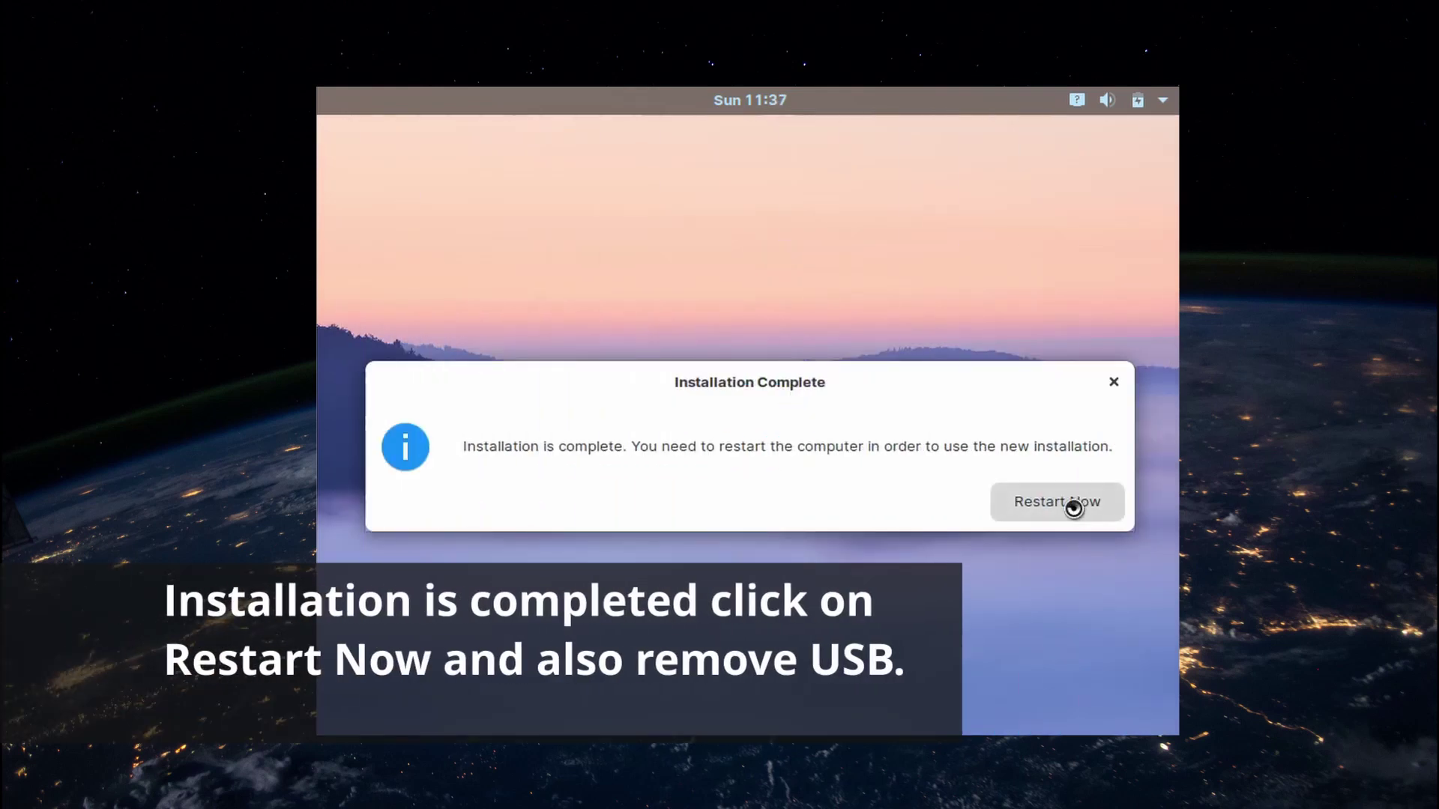